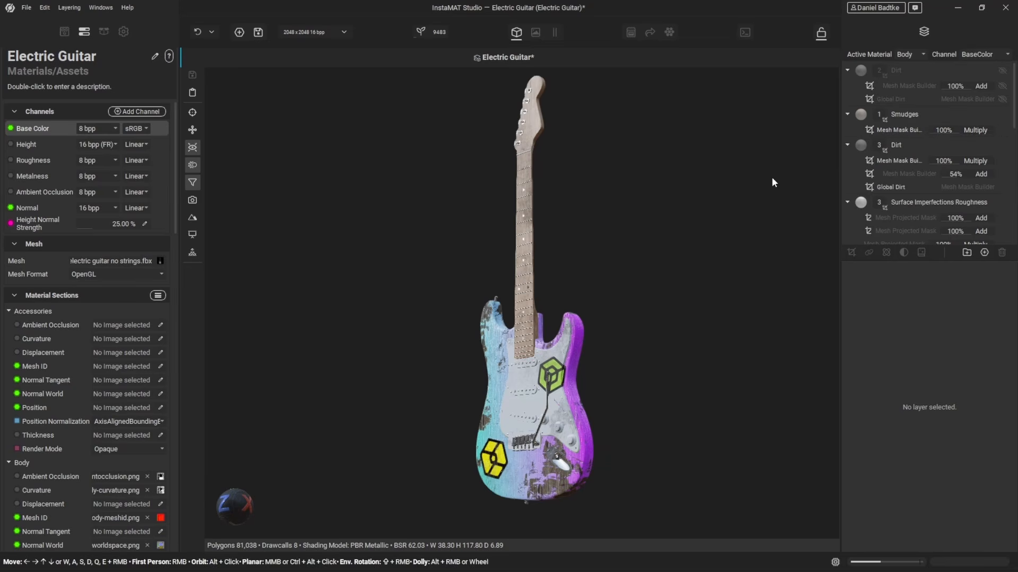
- Add a new multi-channel layer to the guitar body's layer stack
scroll(583, 413, up, 5)
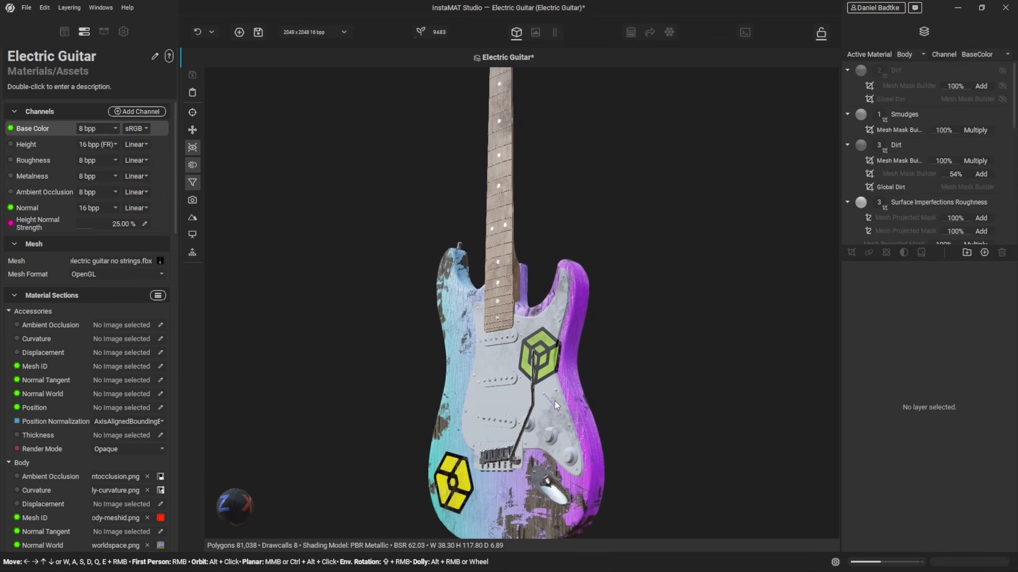
scroll(554, 396, up, 5)
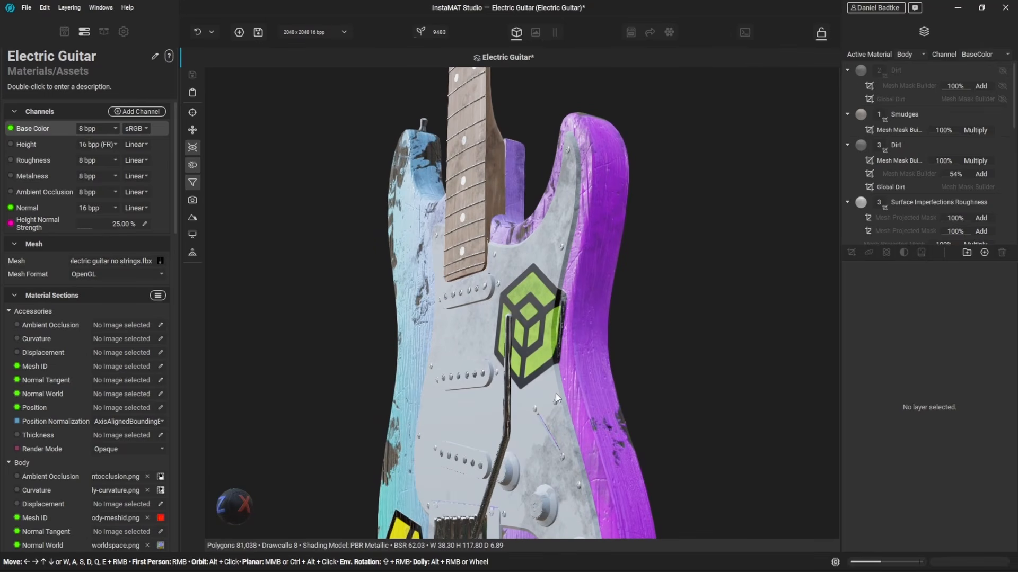
click(982, 253)
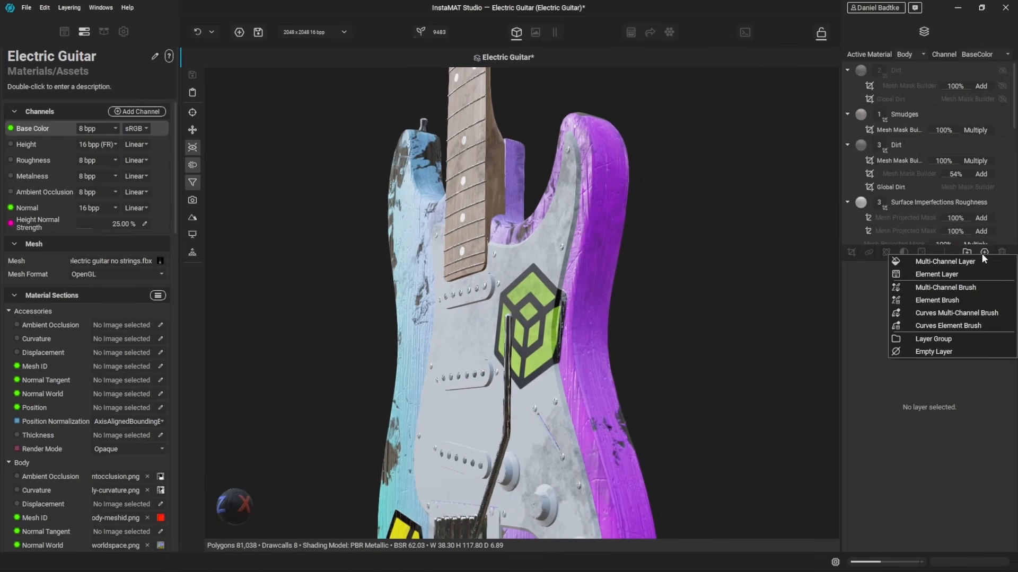
click(943, 262)
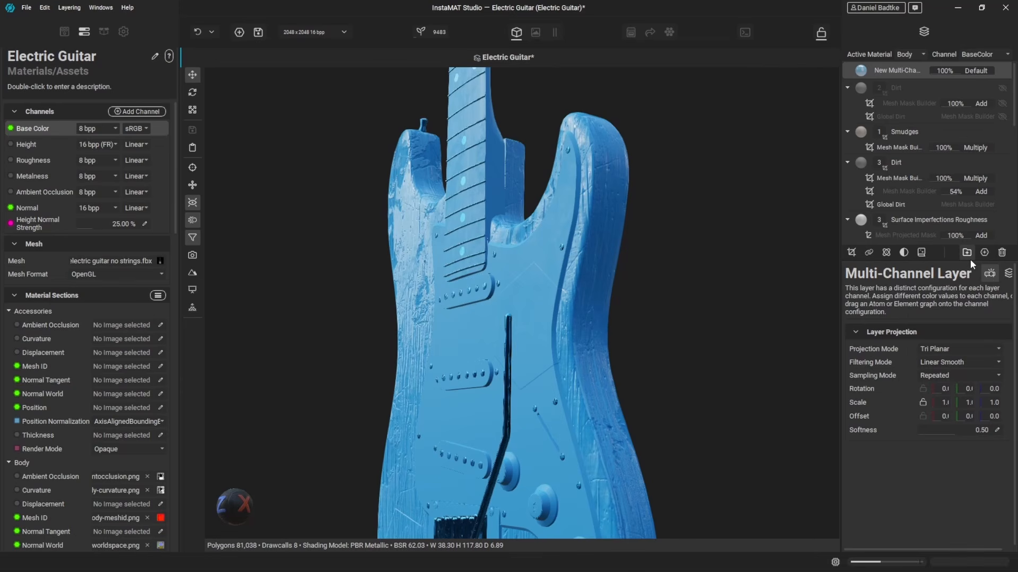
- Add a Mesh Normal Mask from the library to the layer and pick a point on the body's side edge
click(851, 253)
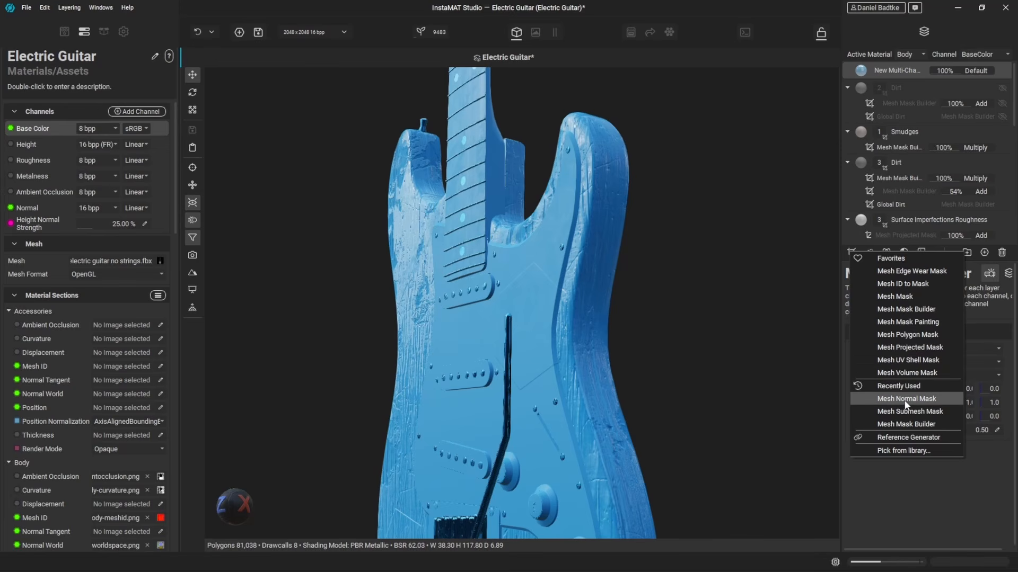
click(898, 451)
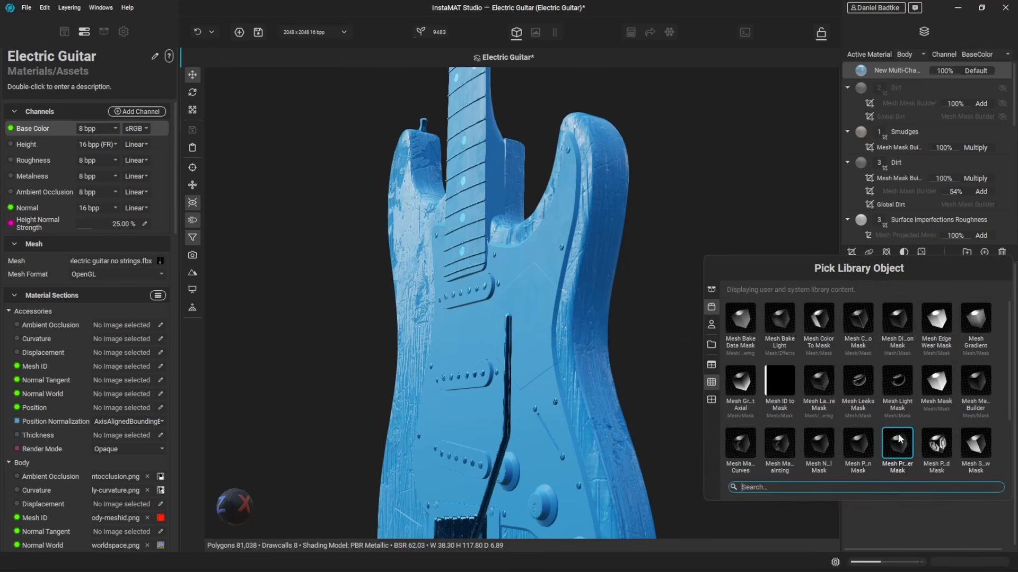
text(Mesh Normal)
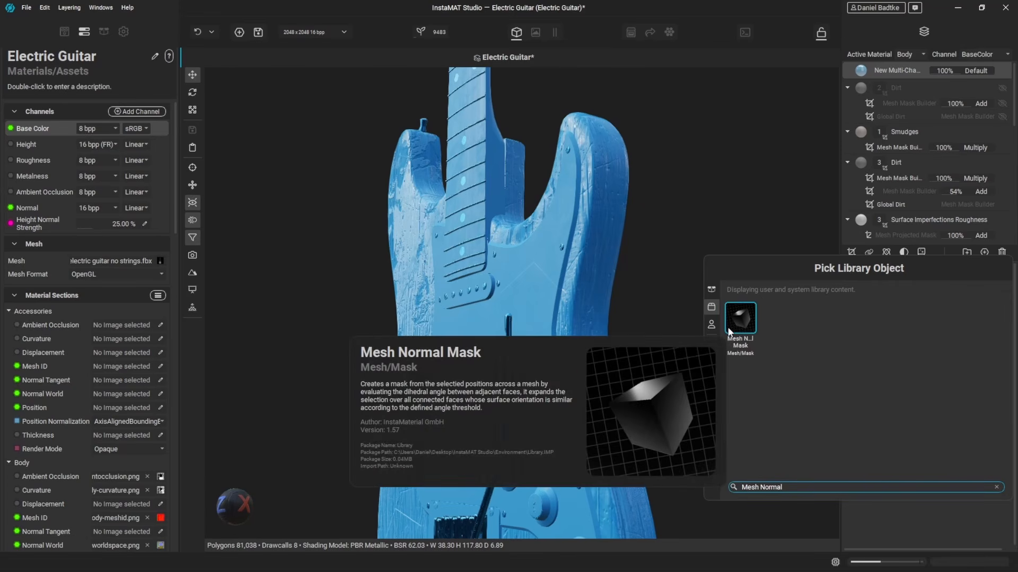
double_click(741, 318)
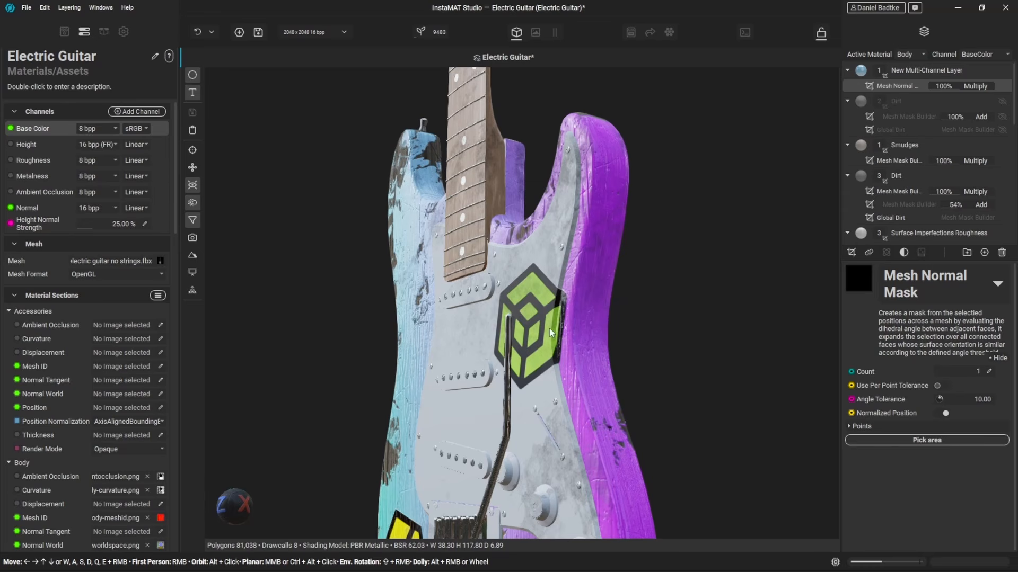
click(954, 438)
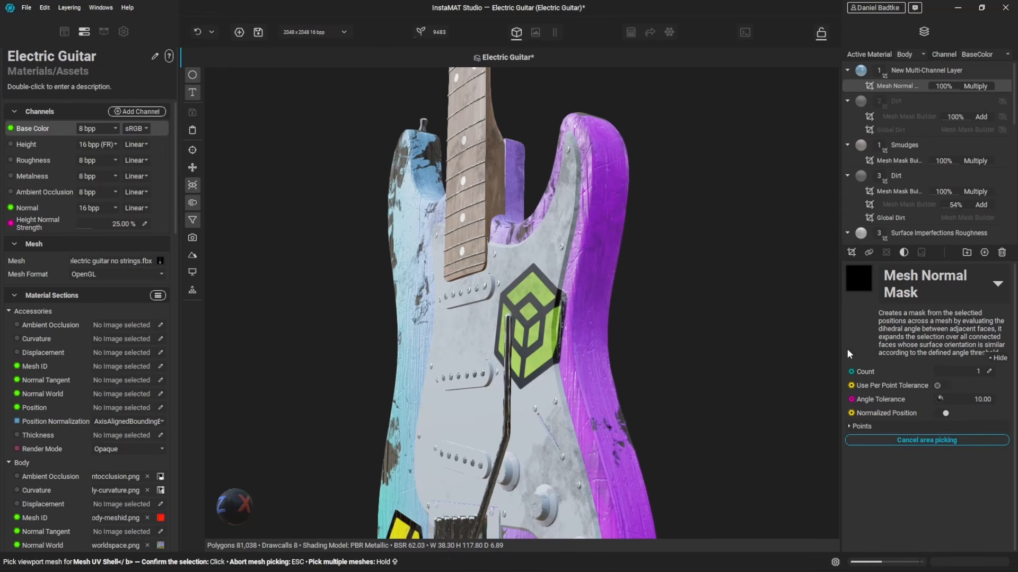
click(561, 287)
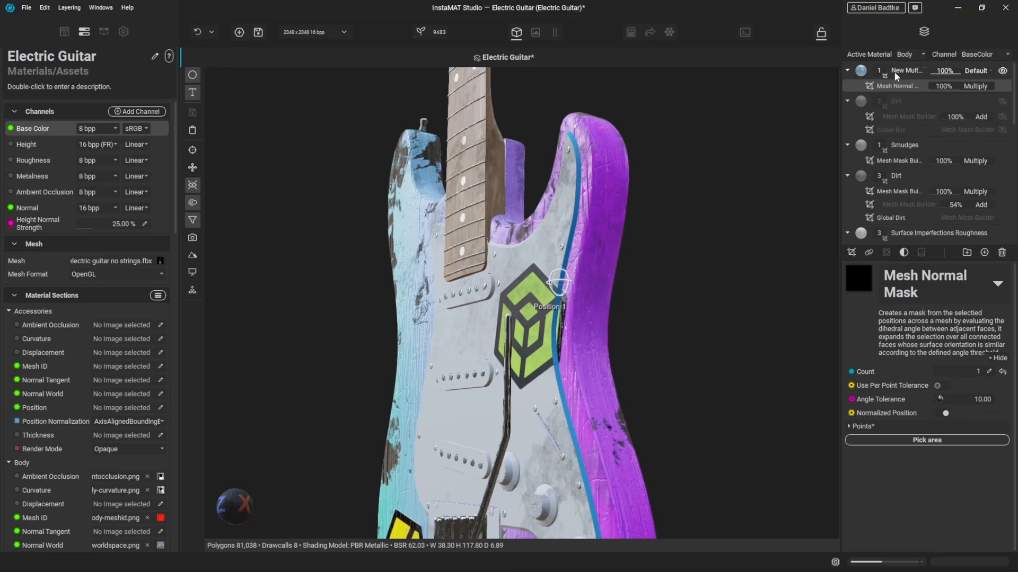
- Set the layer's base color to red
click(913, 73)
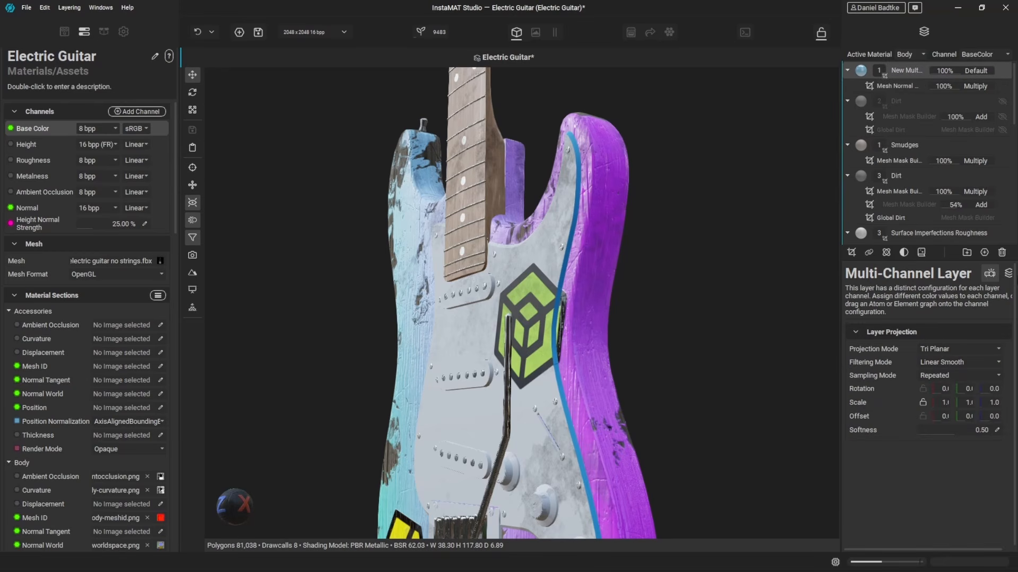
click(1000, 273)
click(896, 346)
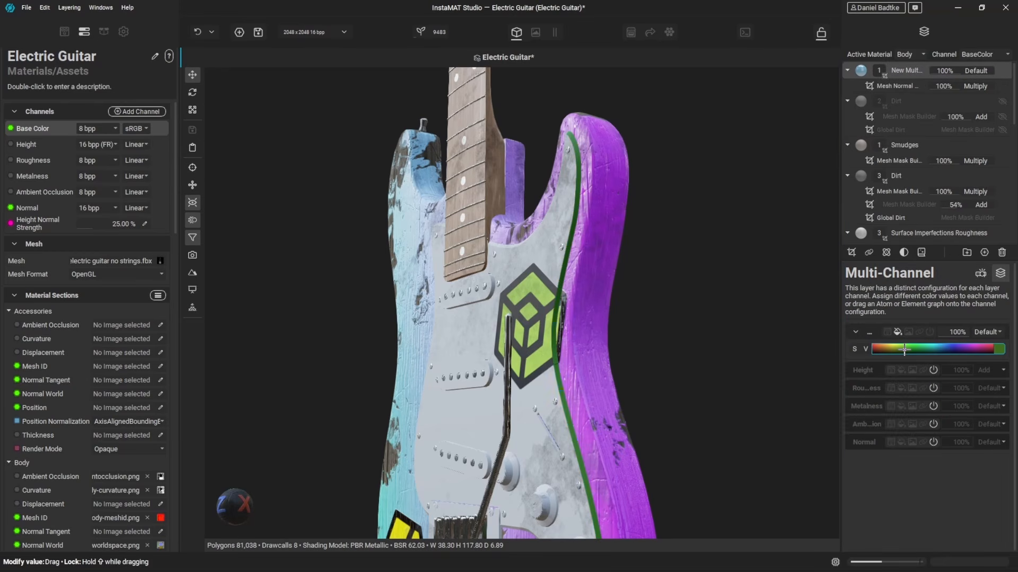
drag(895, 339, 872, 333)
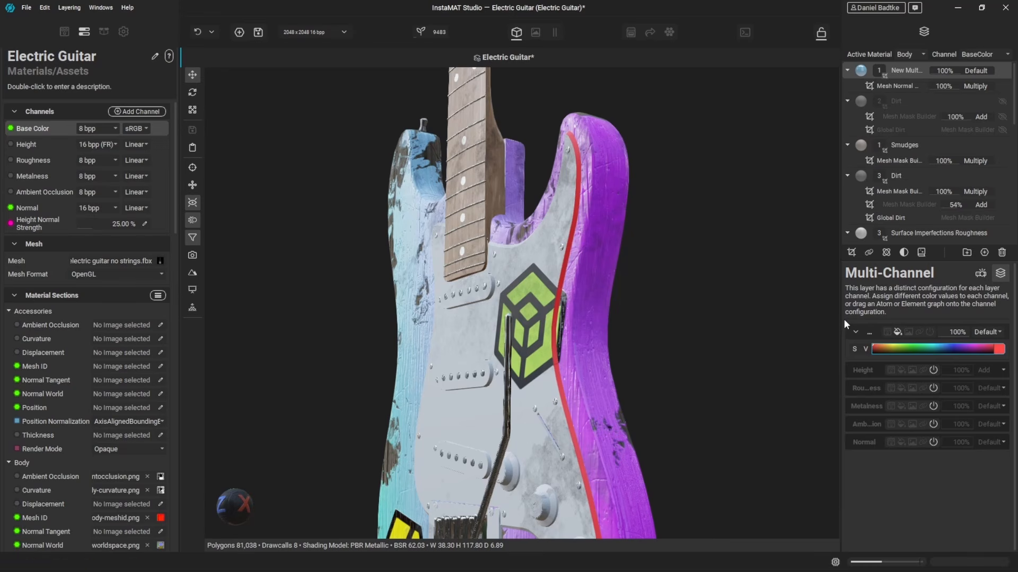
- Enable the layer's roughness at 16% and its metalness at 100%
click(903, 388)
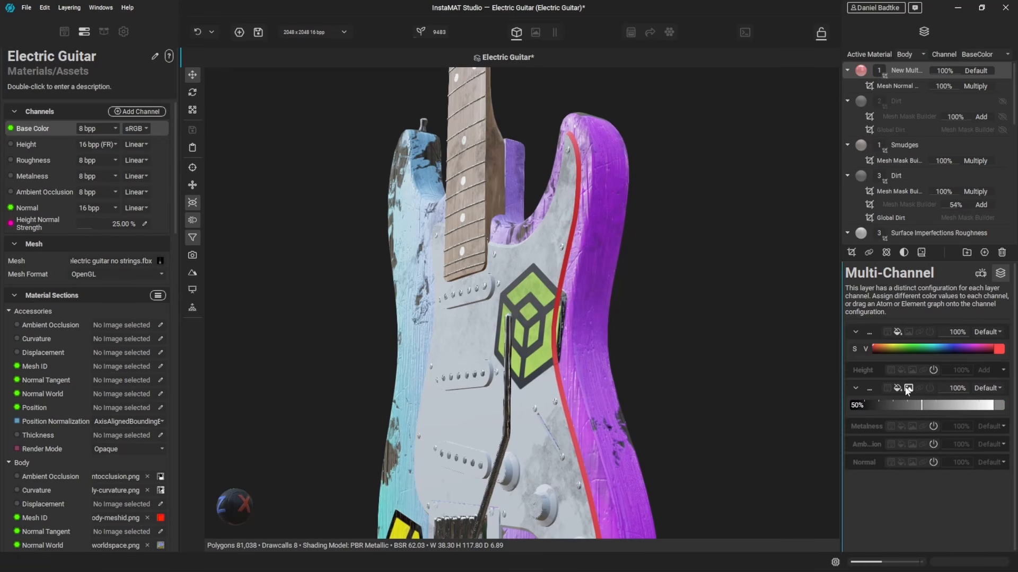
drag(904, 405, 873, 405)
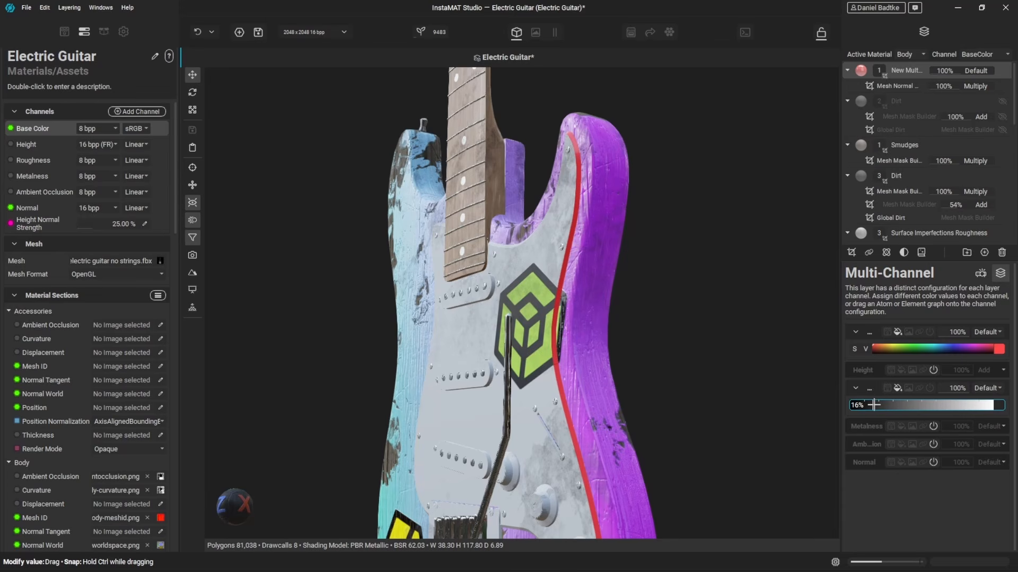
click(902, 426)
drag(899, 443, 1016, 451)
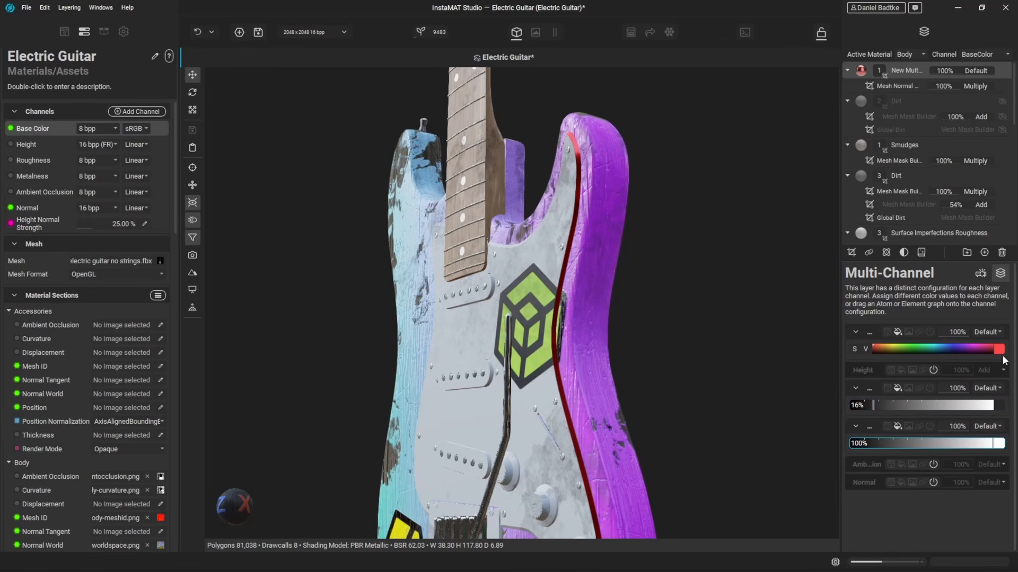
- Pick three mask points along the pickguard's edge
alt+drag(531, 256, 550, 253)
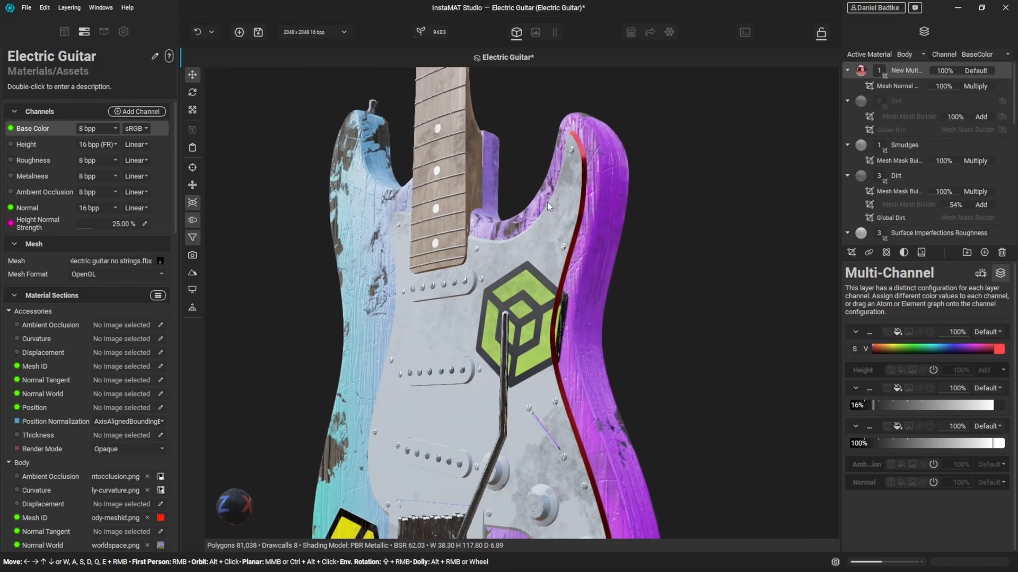
alt+drag(577, 310, 602, 289)
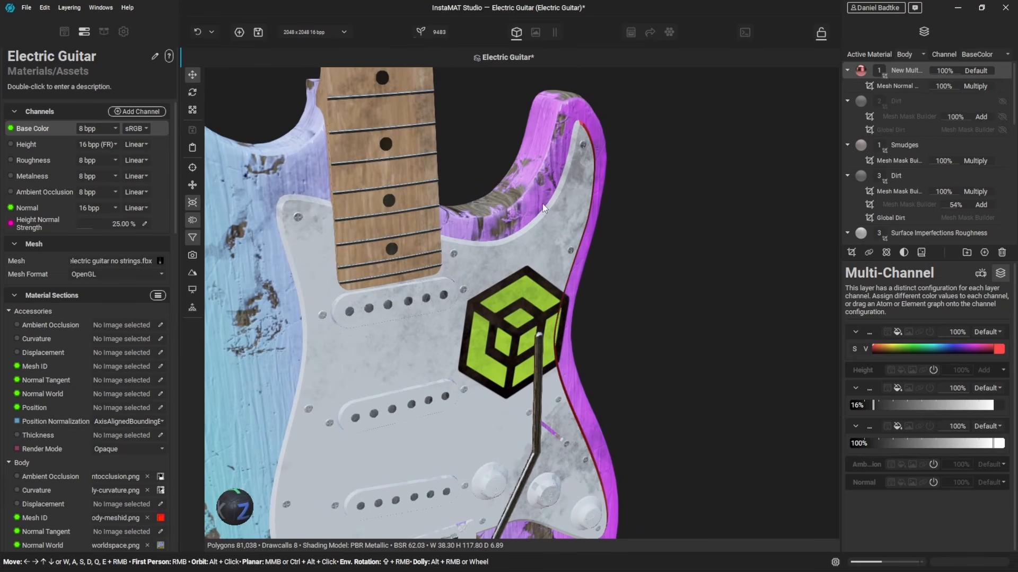
middle_drag(359, 332, 387, 294)
click(887, 87)
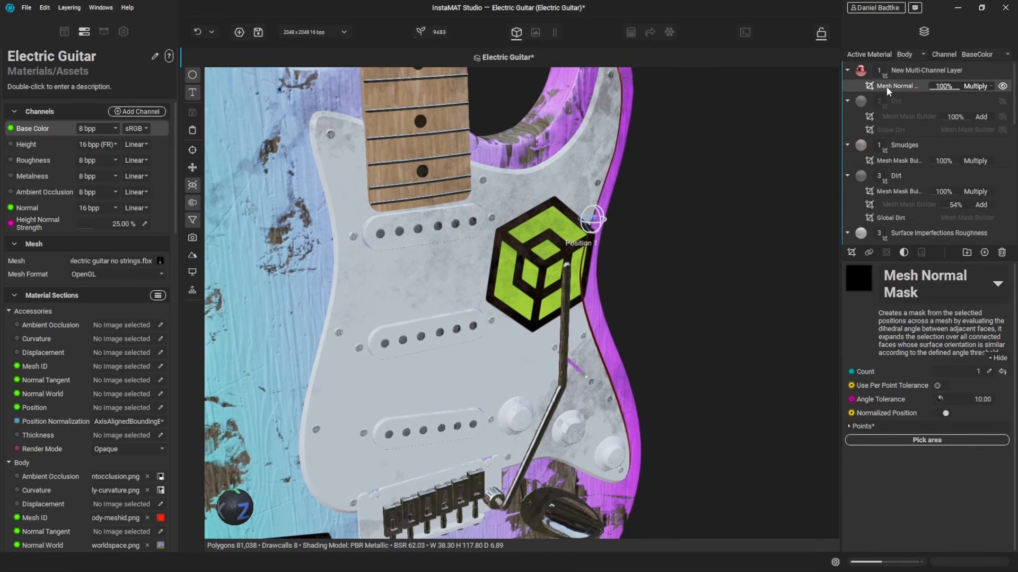
alt+drag(666, 317, 742, 339)
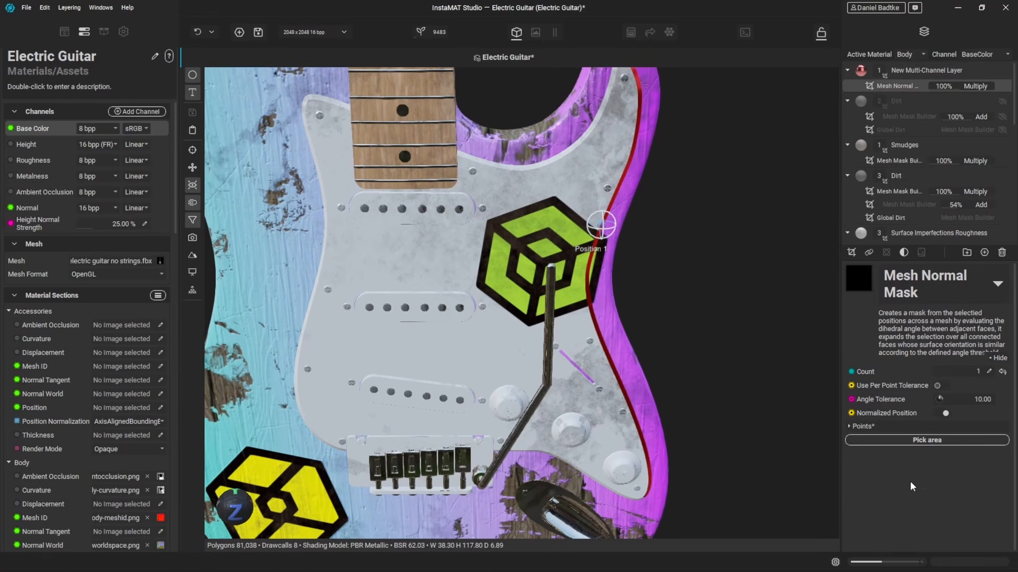
click(901, 440)
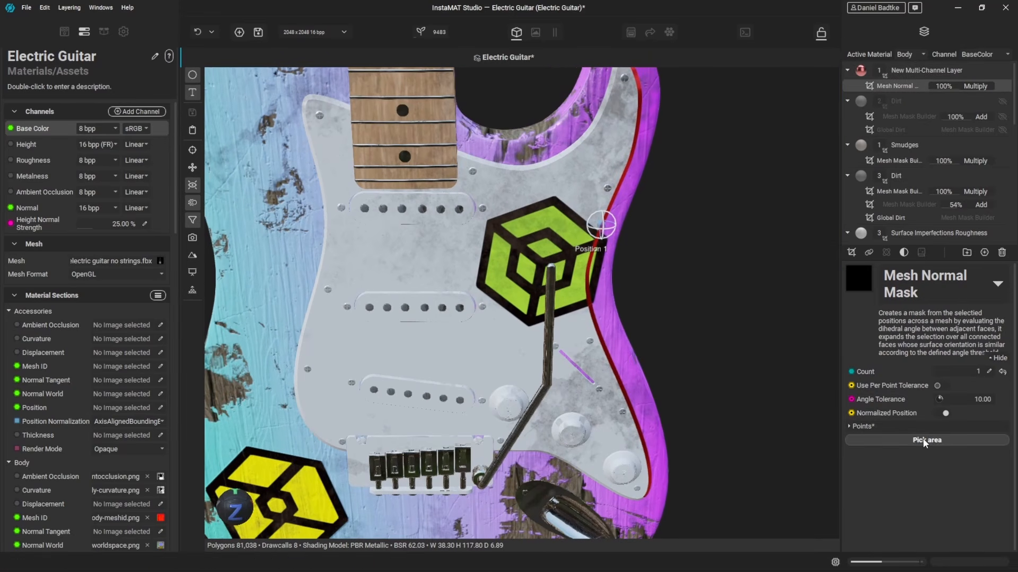
click(588, 271)
click(546, 158)
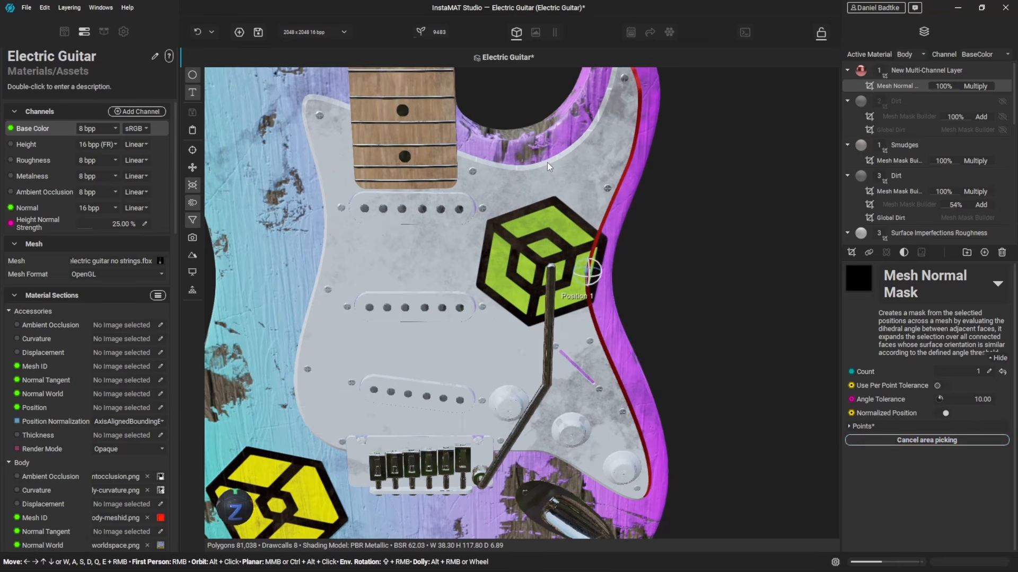
click(363, 218)
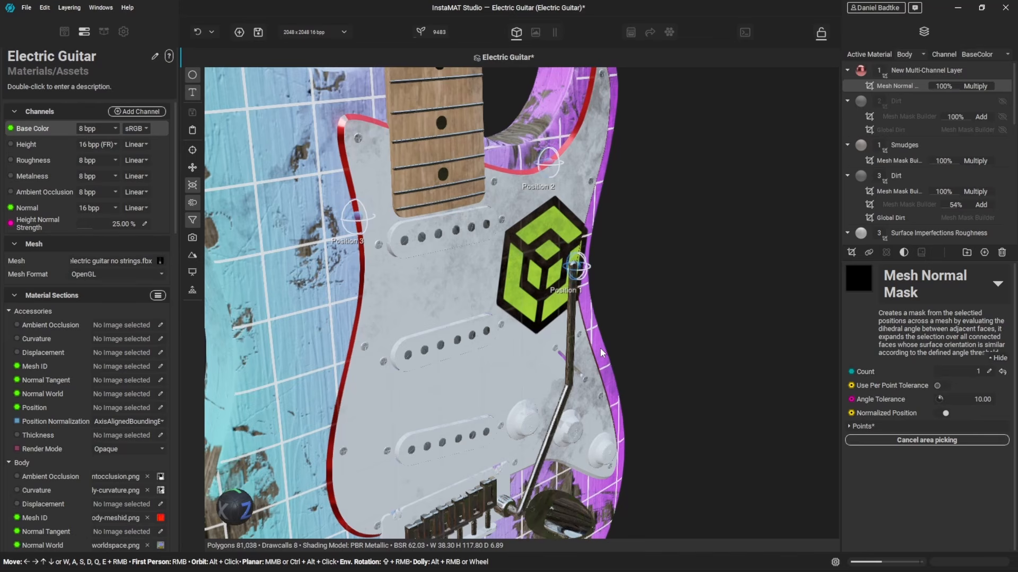
click(915, 442)
- Re-pick the mask with a single point on the pickguard edge beside the logo
click(927, 440)
alt+drag(711, 320, 607, 301)
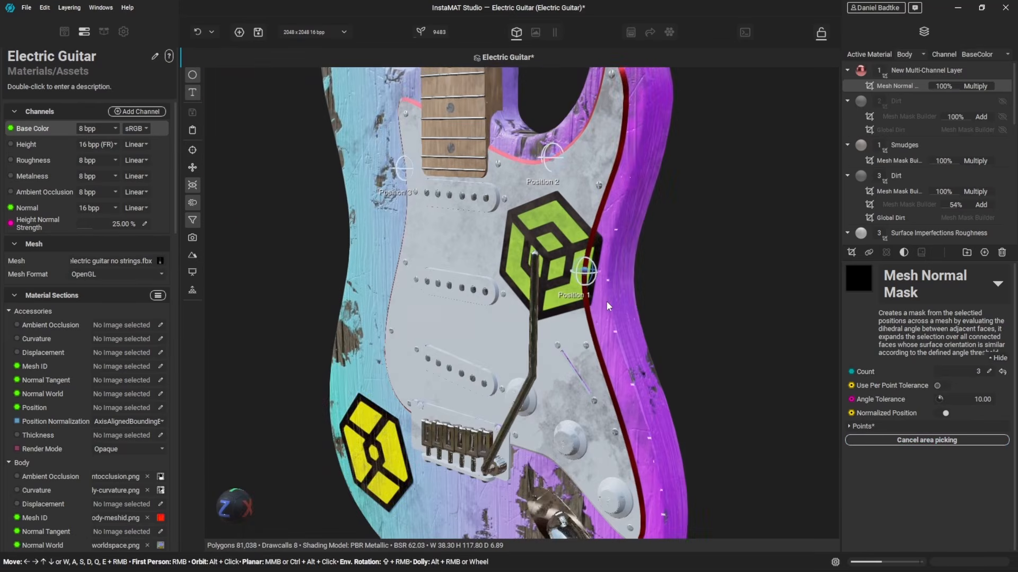
click(586, 306)
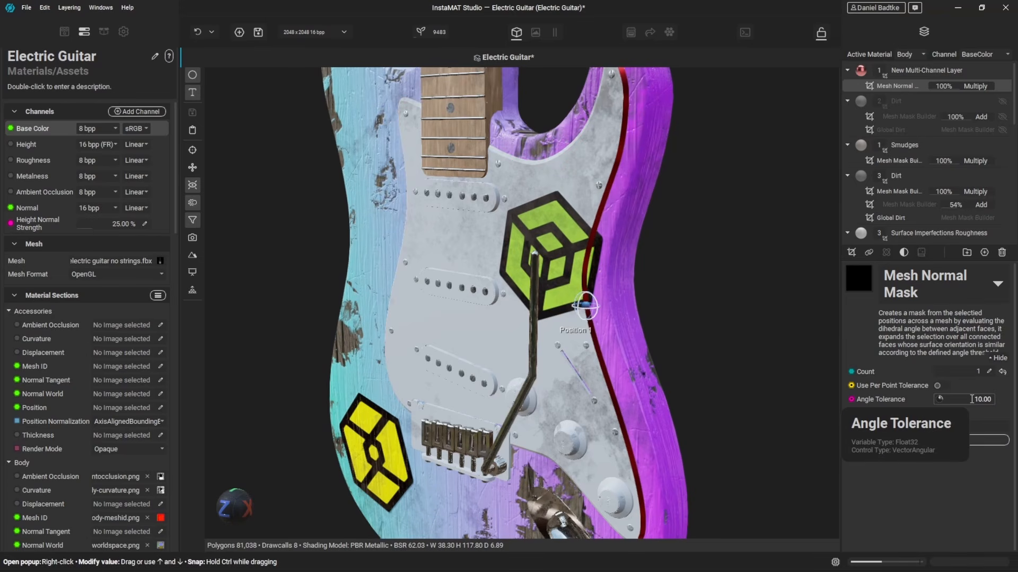
- Set the mask's Angle Tolerance to 15
click(972, 399)
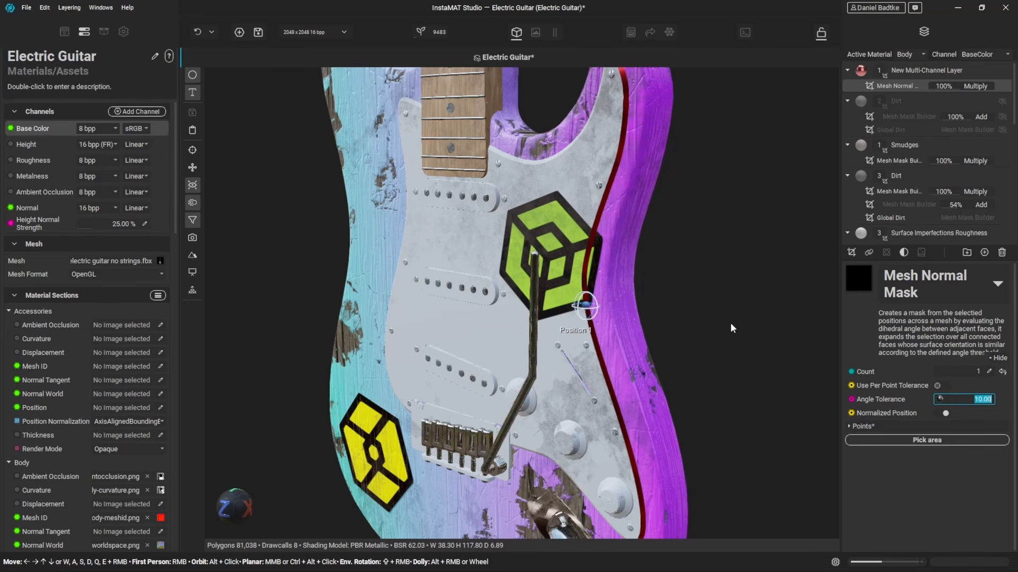
text(15)
key(Return)
- Set the mask's Angle Tolerance to 20
mouse_move(678, 256)
alt+mouse_down()
mouse_move(666, 239)
mouse_move(698, 259)
alt+mouse_up()
alt+drag(448, 323, 471, 191)
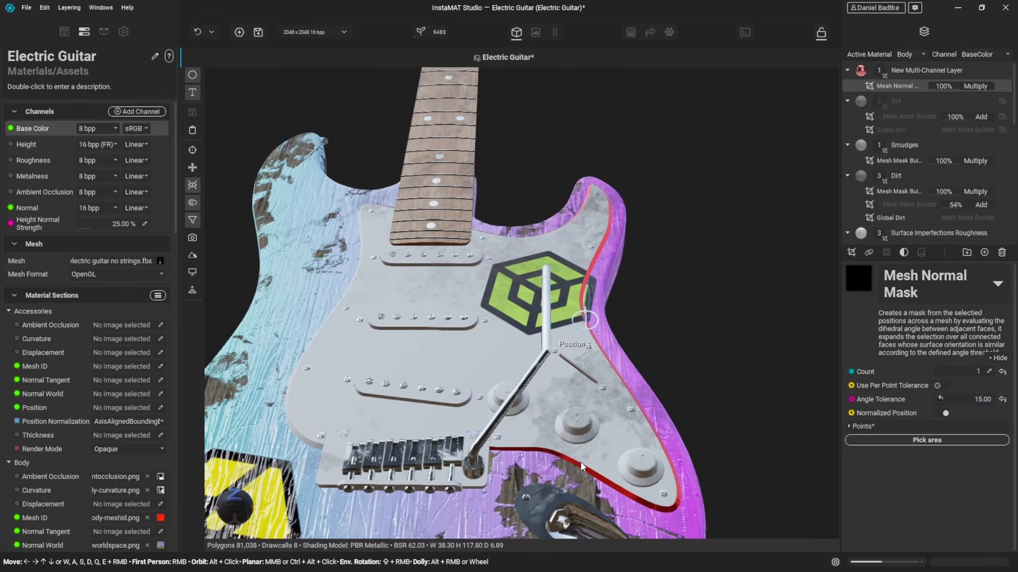
scroll(384, 330, up, 3)
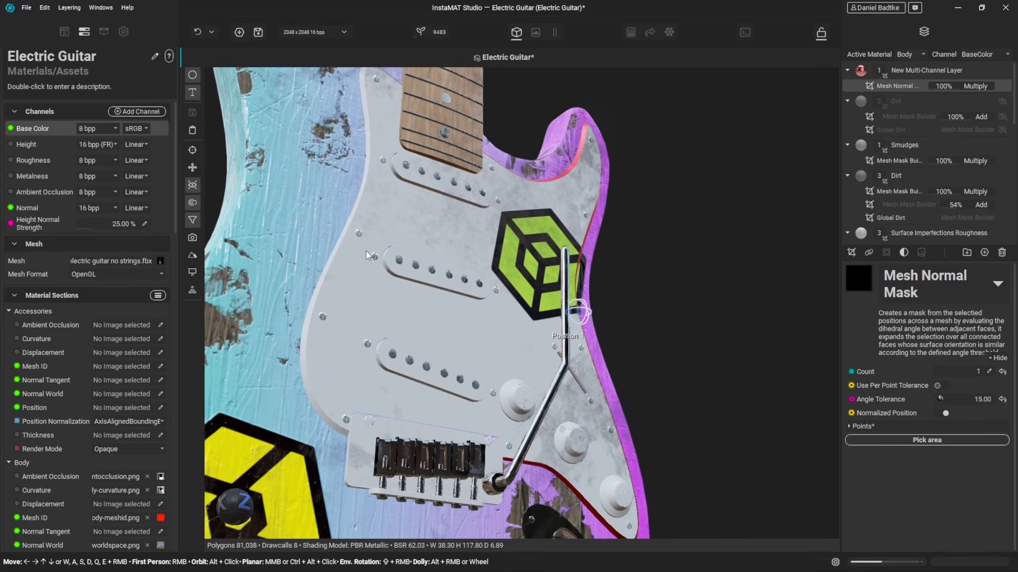
click(968, 399)
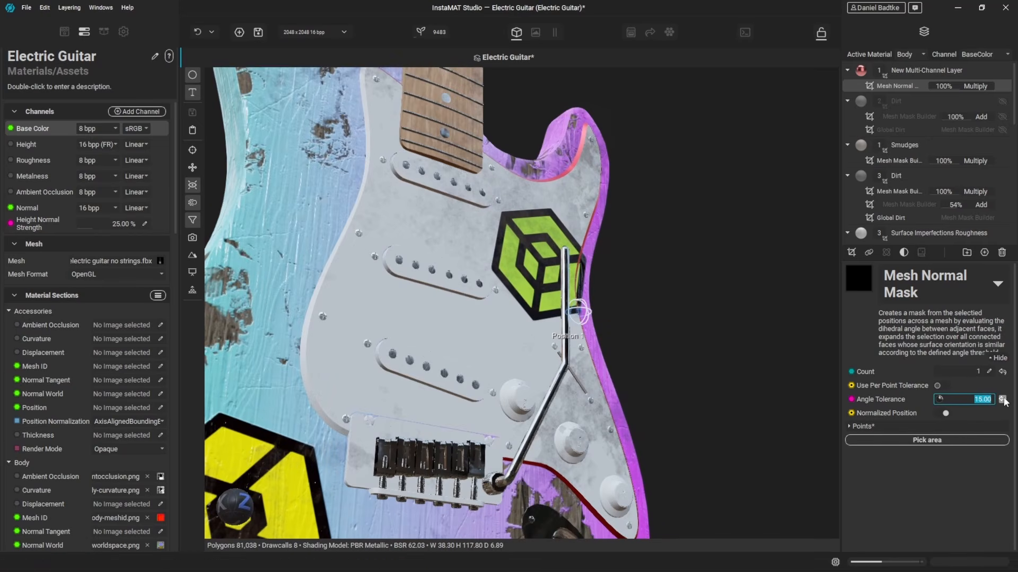
text(20)
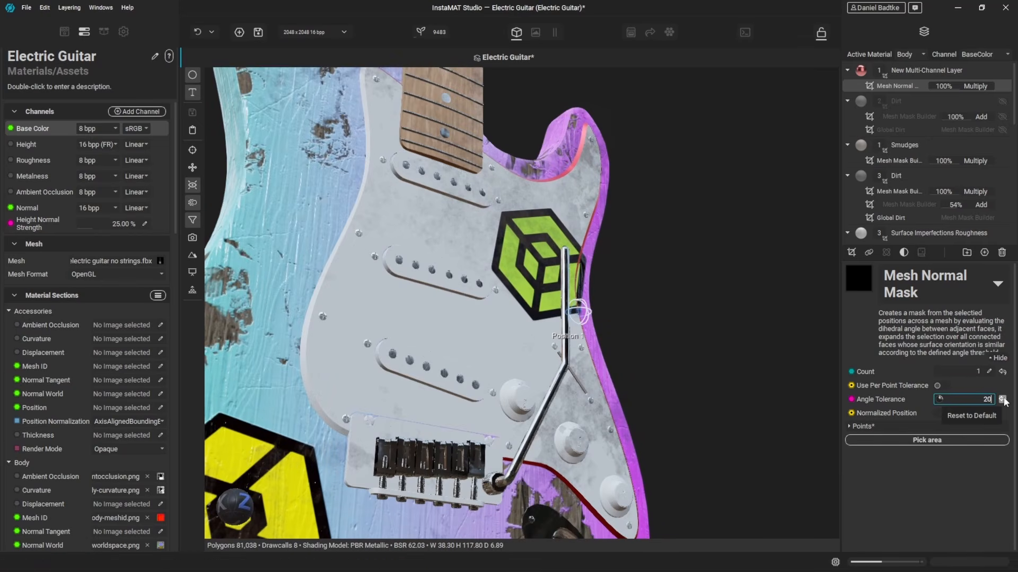
key(Return)
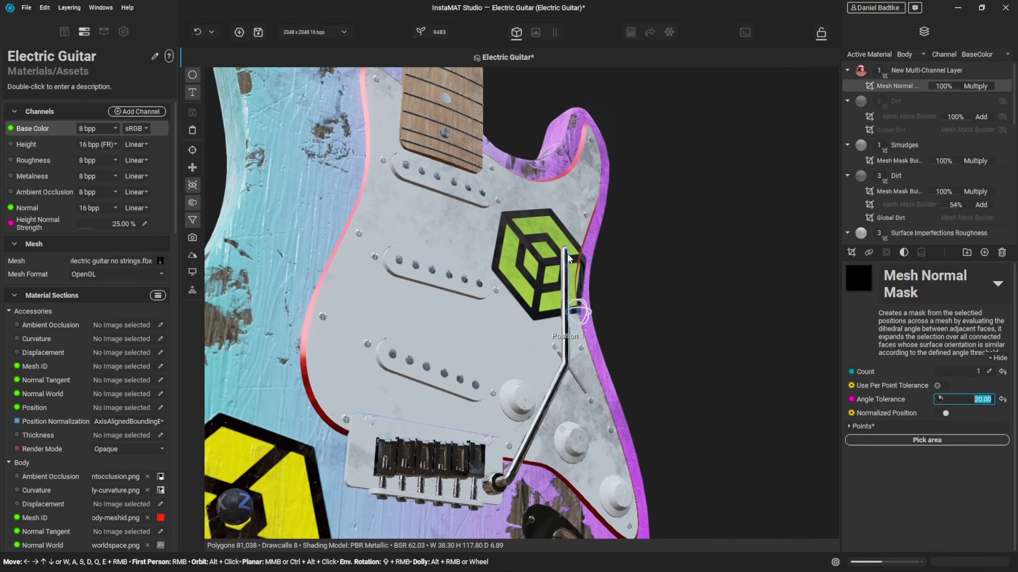
- Add a new multi-channel layer to the empty body stack and give it a Mesh Normal Mask
mouse_move(568, 256)
alt+mouse_down()
mouse_move(562, 210)
mouse_move(555, 248)
alt+mouse_up()
middle_drag(502, 246, 531, 247)
scroll(581, 256, down, 4)
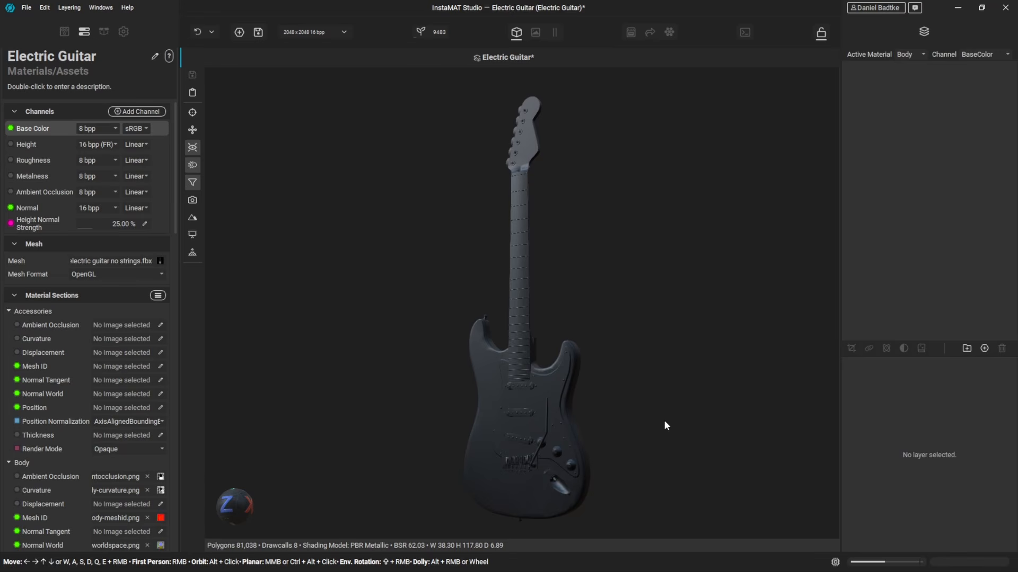
click(985, 347)
click(932, 347)
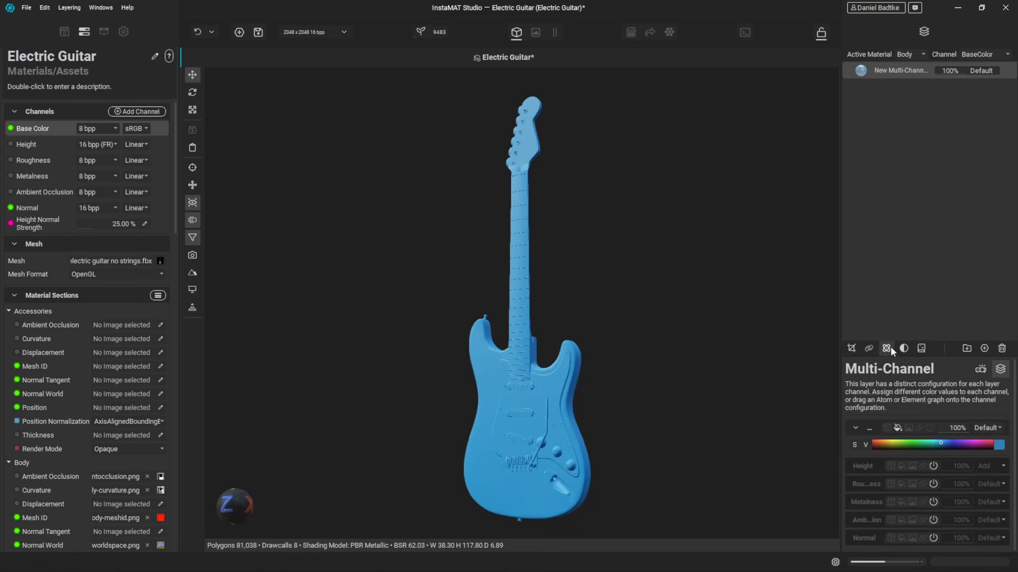
click(852, 350)
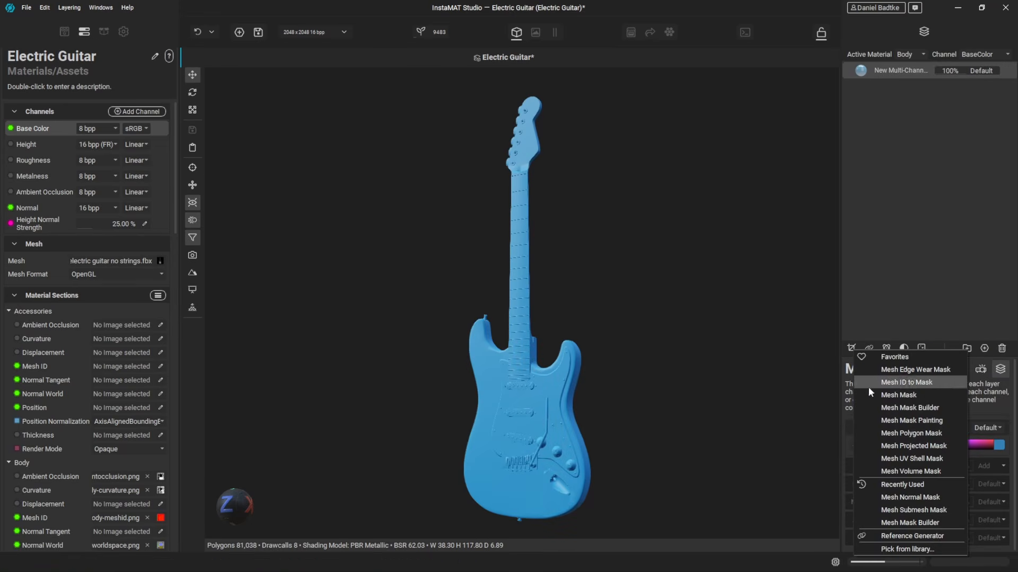
click(921, 491)
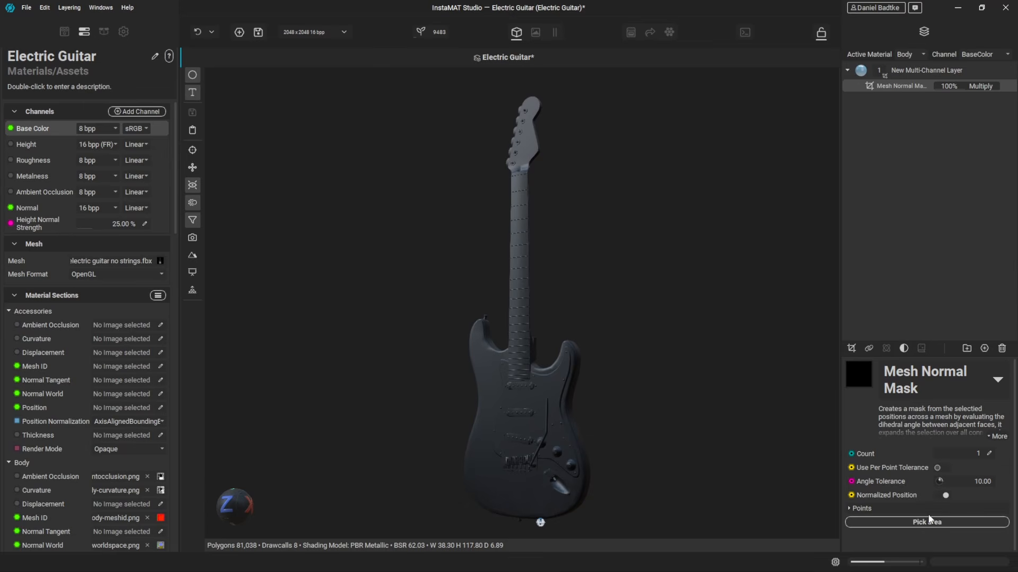
- Pick the mask area with a single point on the pickguard
click(932, 522)
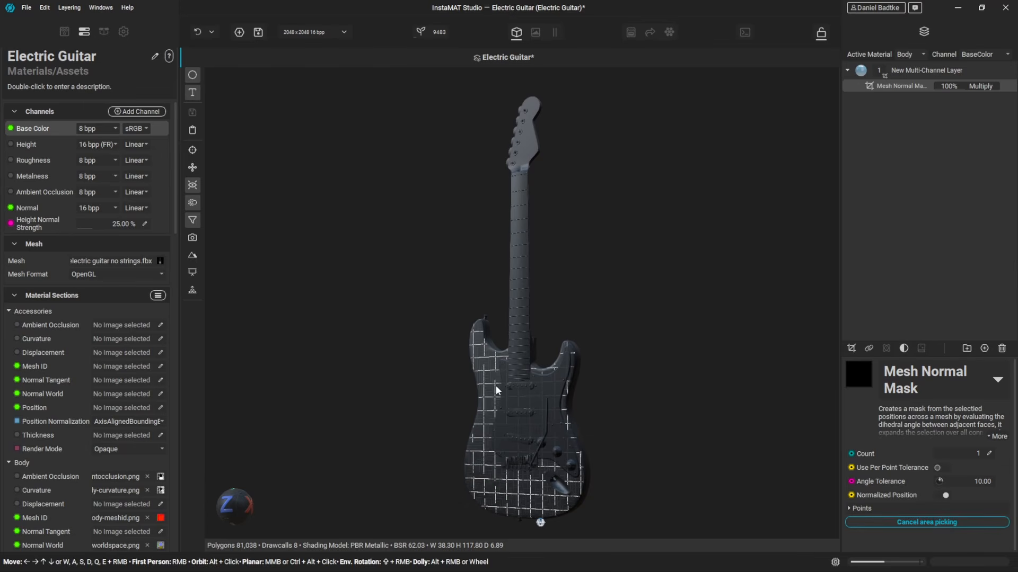
click(525, 398)
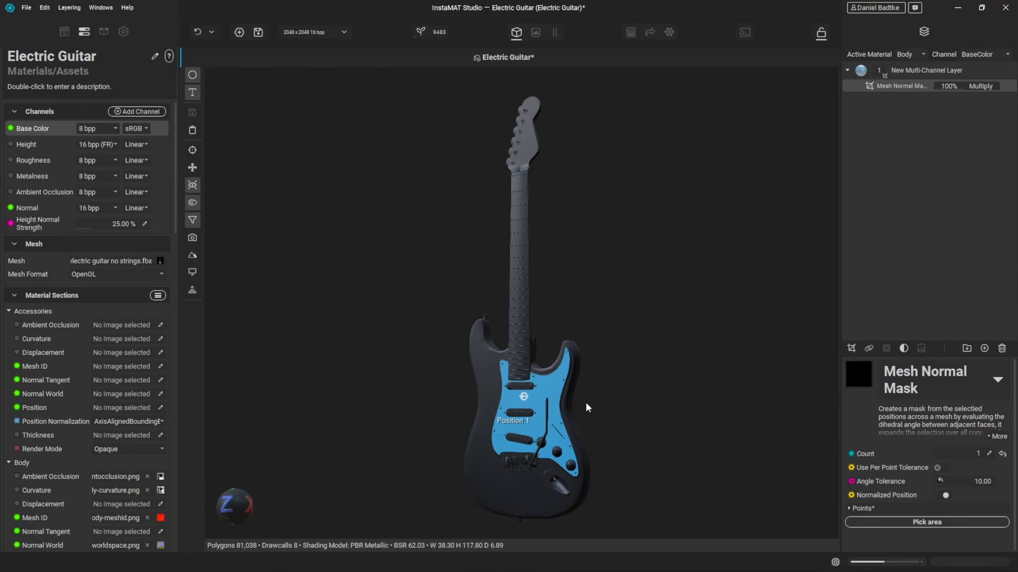
scroll(536, 416, up, 5)
drag(534, 409, 559, 403)
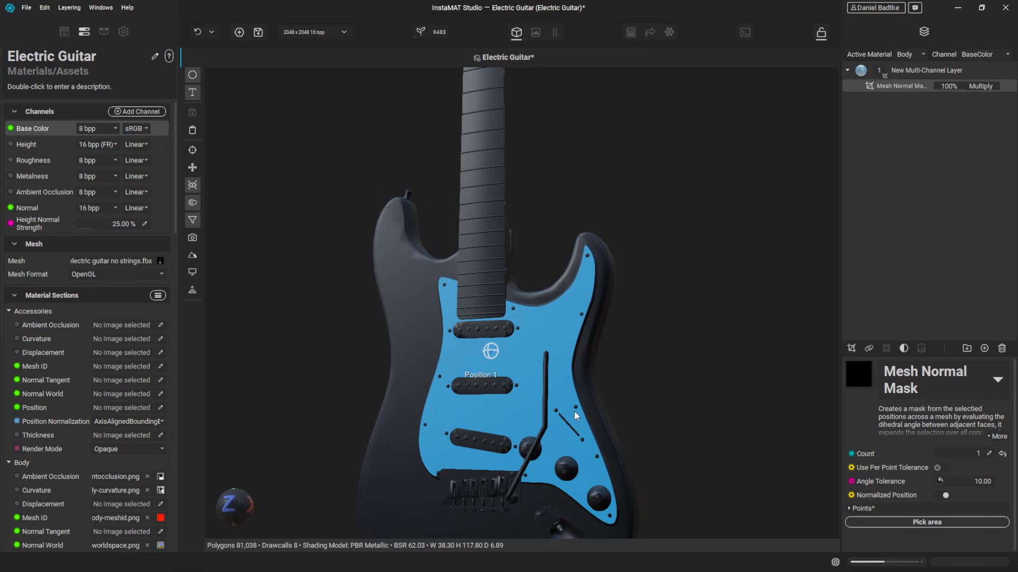
- Duplicate the multi-channel layer and change the copy's base color to red
right_click(903, 75)
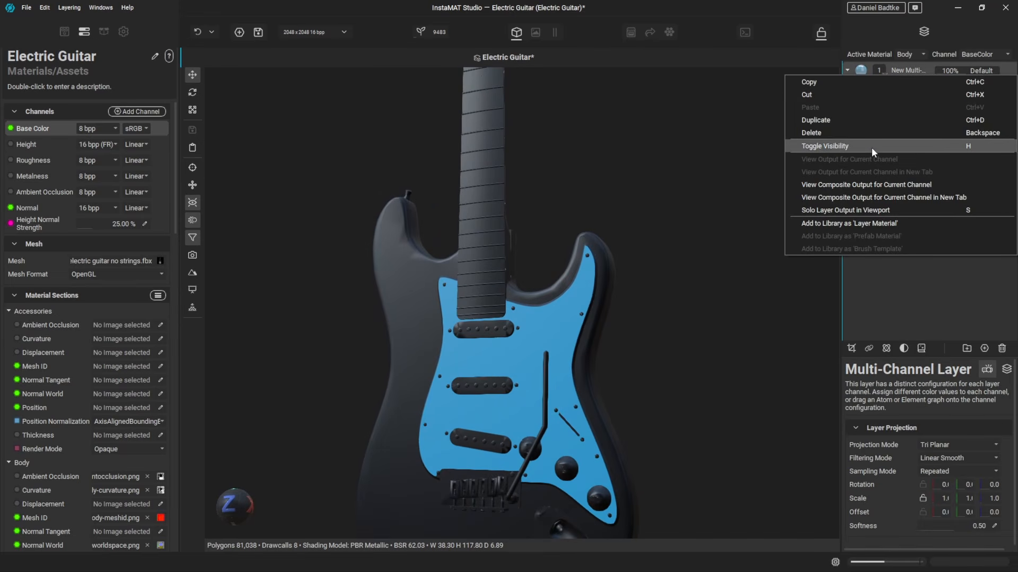
click(865, 120)
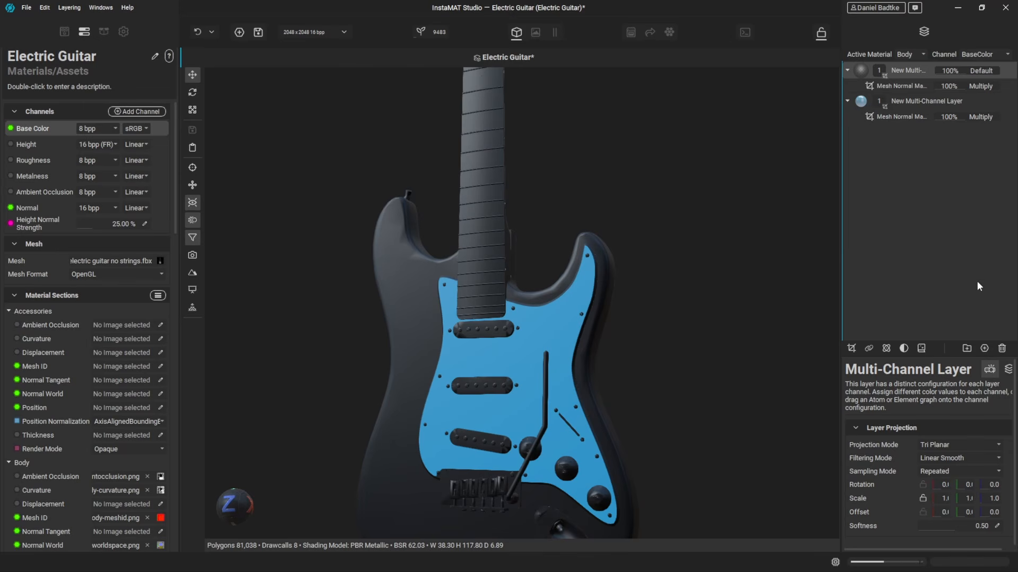
click(1007, 370)
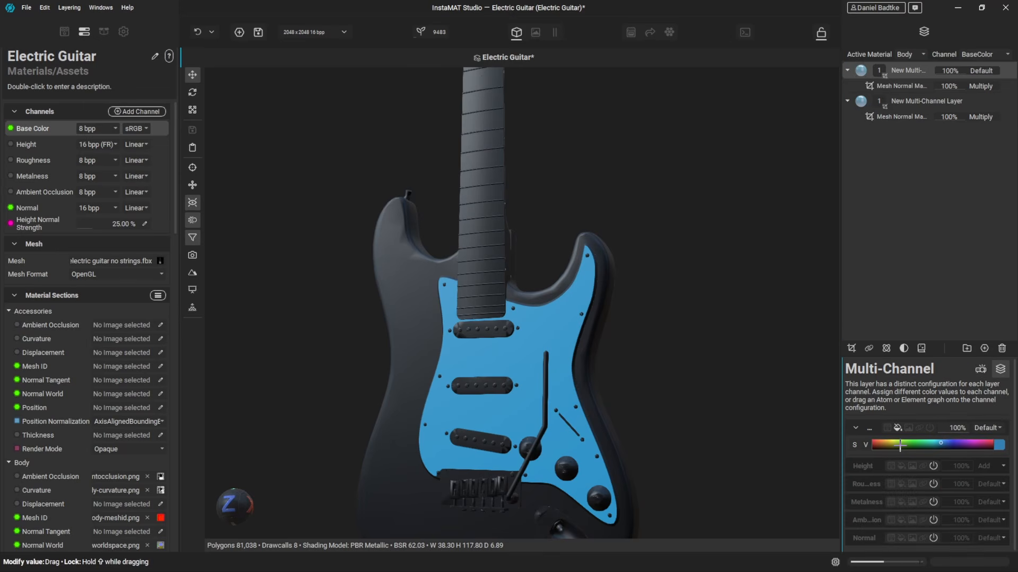
drag(899, 446, 820, 421)
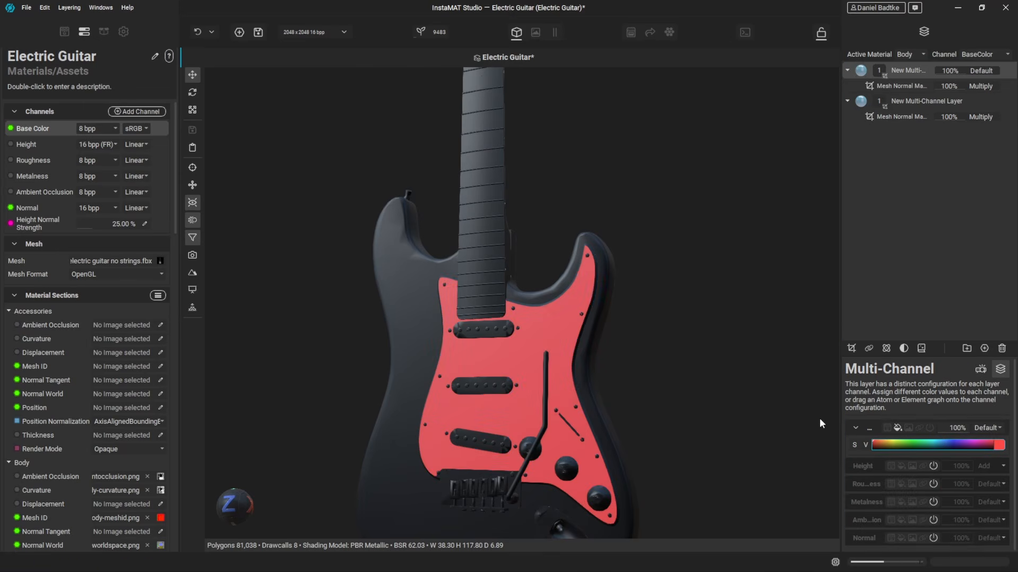
- Re-pick the duplicate layer's Mesh Normal Mask with a single point on the guitar body's top face
click(908, 86)
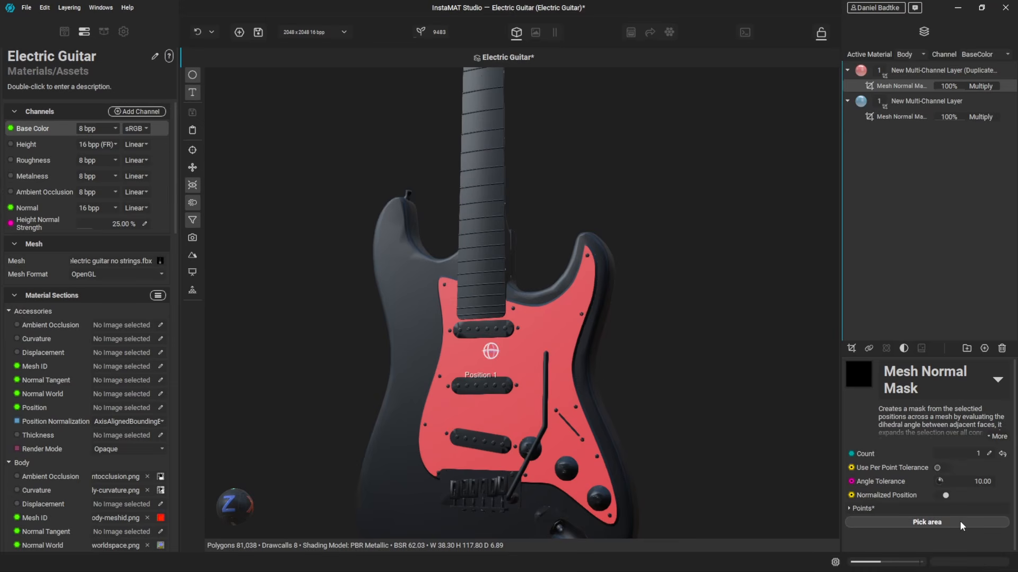
click(927, 522)
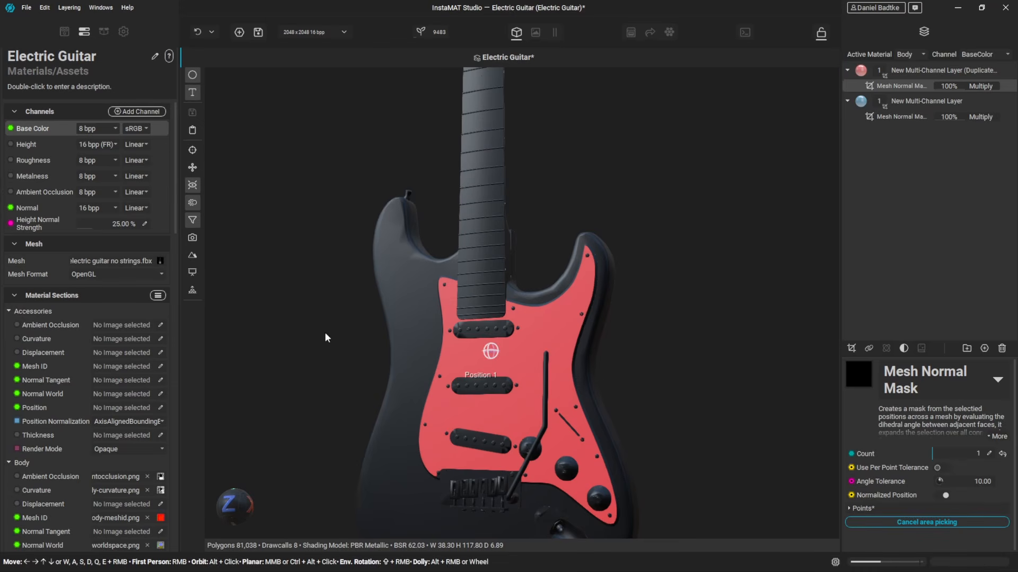
click(410, 289)
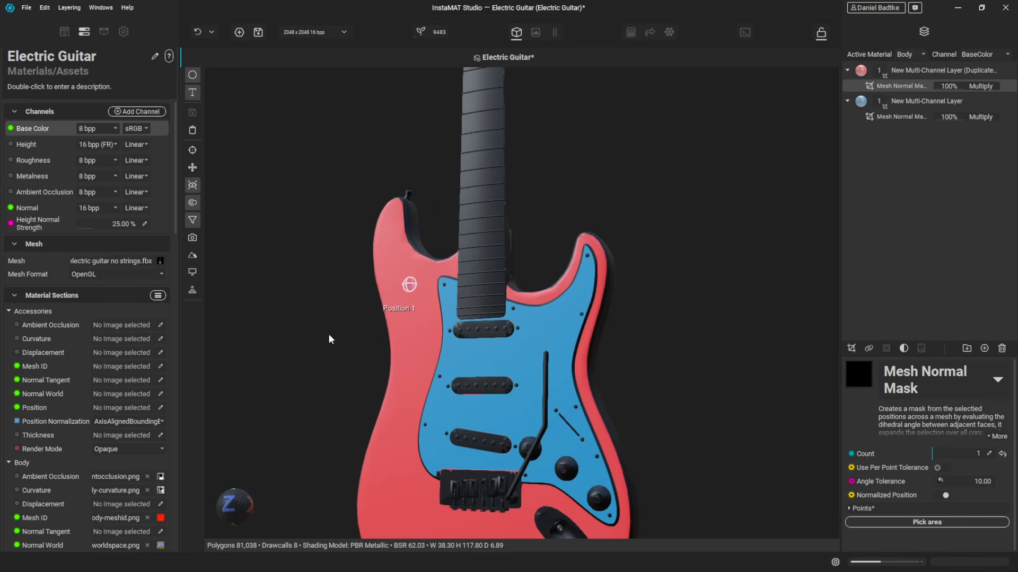
drag(338, 338, 393, 351)
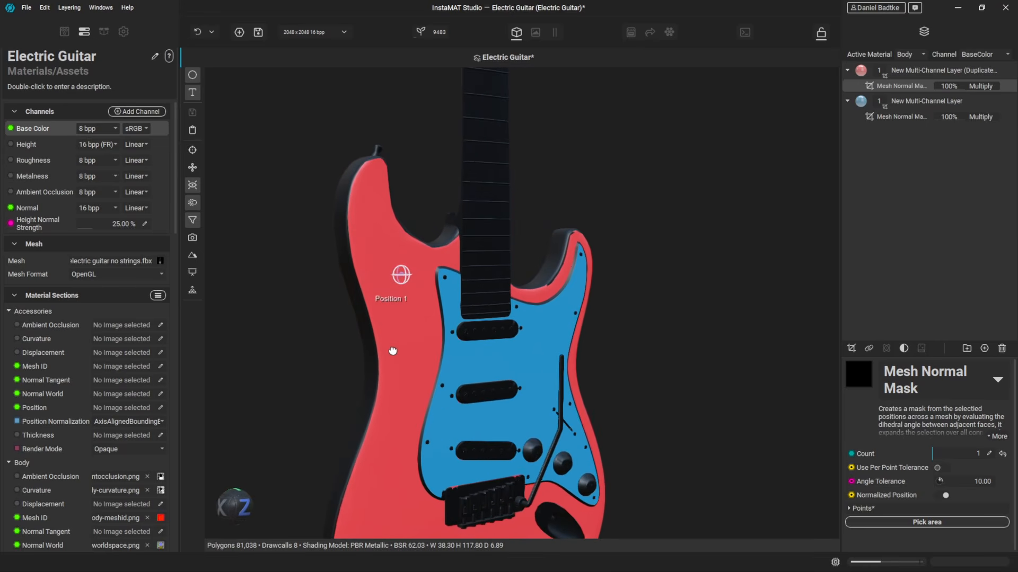
- Set the red layer mask's Angle Tolerance to 27 so the color covers the body's curved edges
click(940, 483)
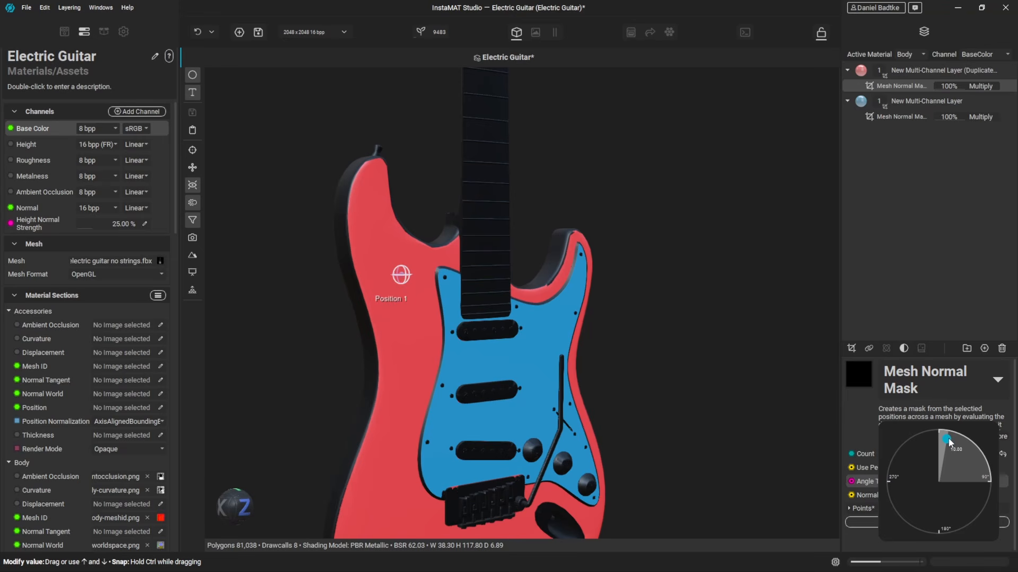
drag(948, 442, 962, 444)
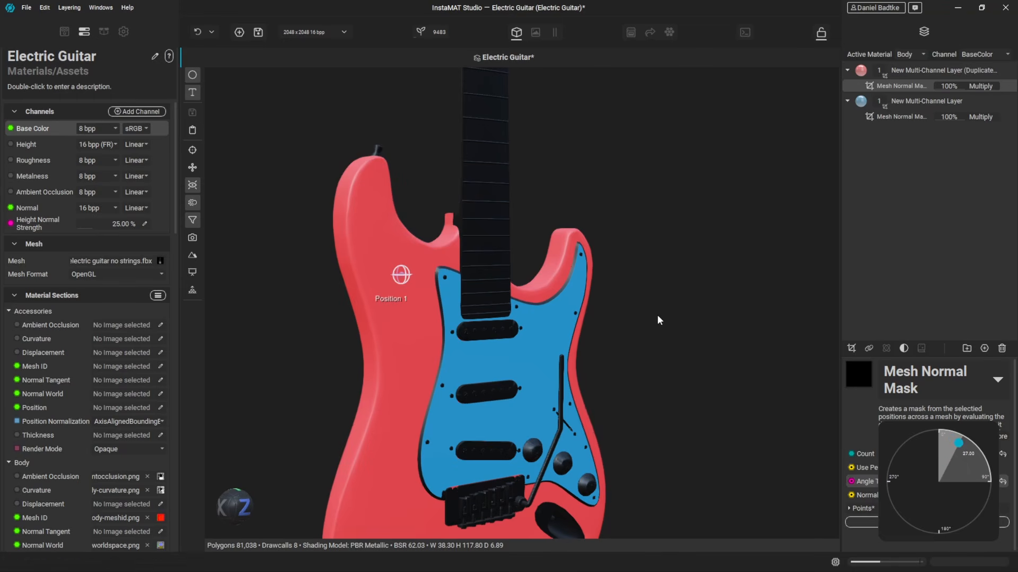
alt+drag(417, 329, 372, 337)
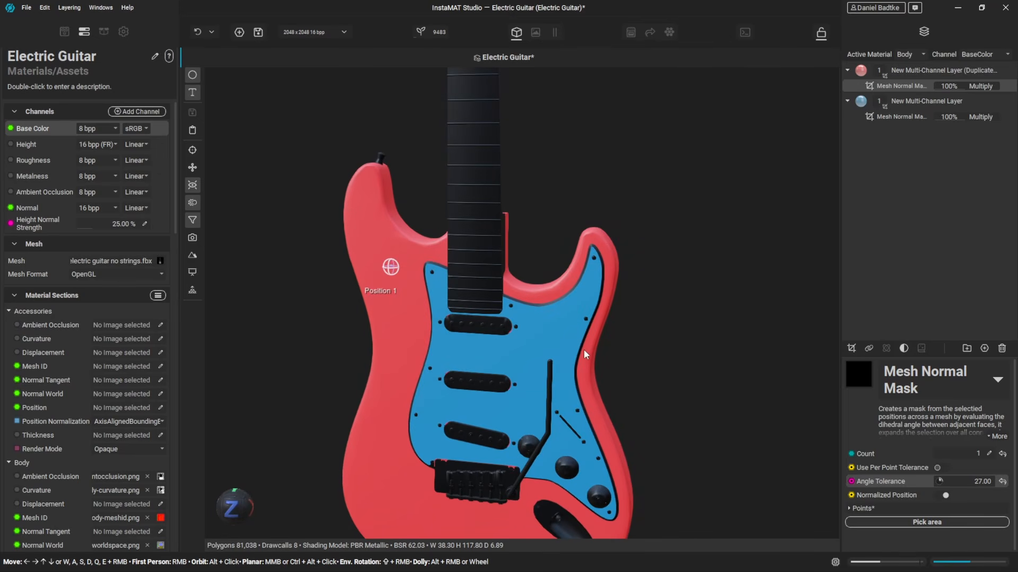
mouse_move(629, 348)
alt+mouse_down()
mouse_move(640, 347)
mouse_move(638, 359)
mouse_move(673, 355)
alt+mouse_up()
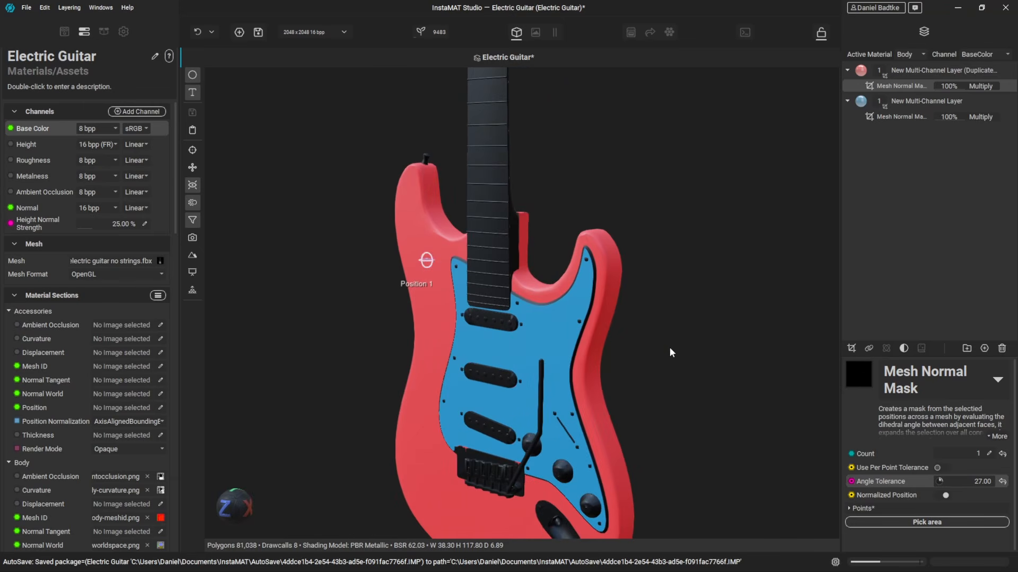
- Set the original blue layer mask's Angle Tolerance to 52
click(902, 117)
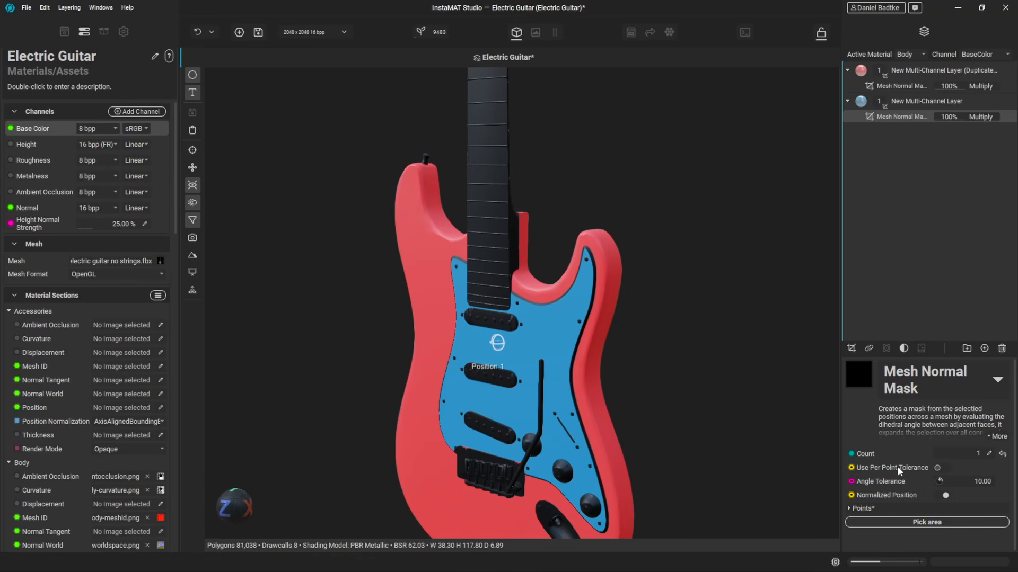
drag(939, 481, 978, 457)
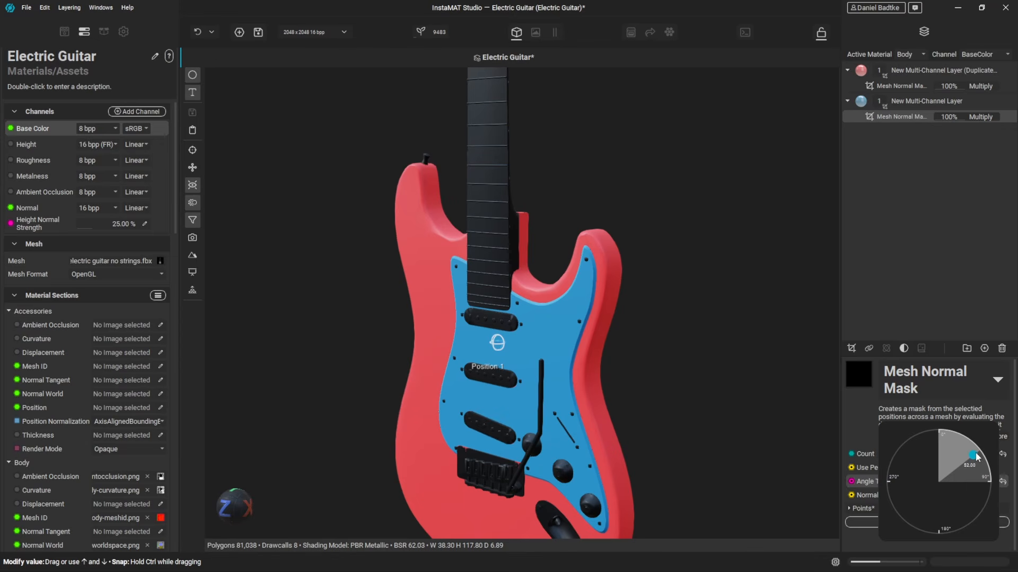
mouse_move(592, 354)
alt+mouse_down()
mouse_move(578, 355)
mouse_move(654, 344)
mouse_move(661, 328)
mouse_move(574, 348)
mouse_move(586, 347)
alt+mouse_up()
scroll(594, 278, down, 3)
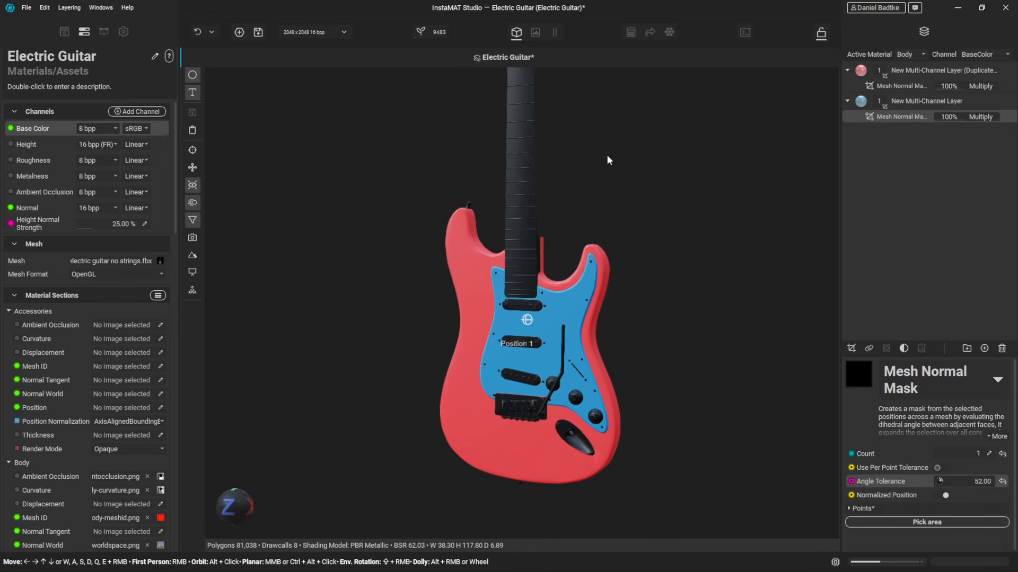
alt+drag(609, 160, 665, 317)
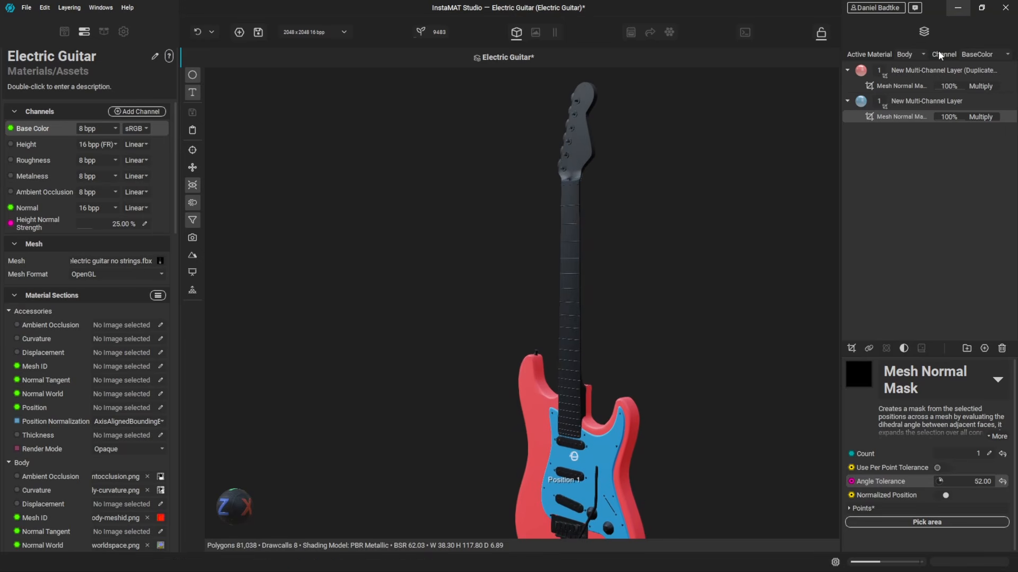
- Duplicate the red layer and change the copy's base color to yellow
click(911, 68)
right_click(911, 68)
click(833, 116)
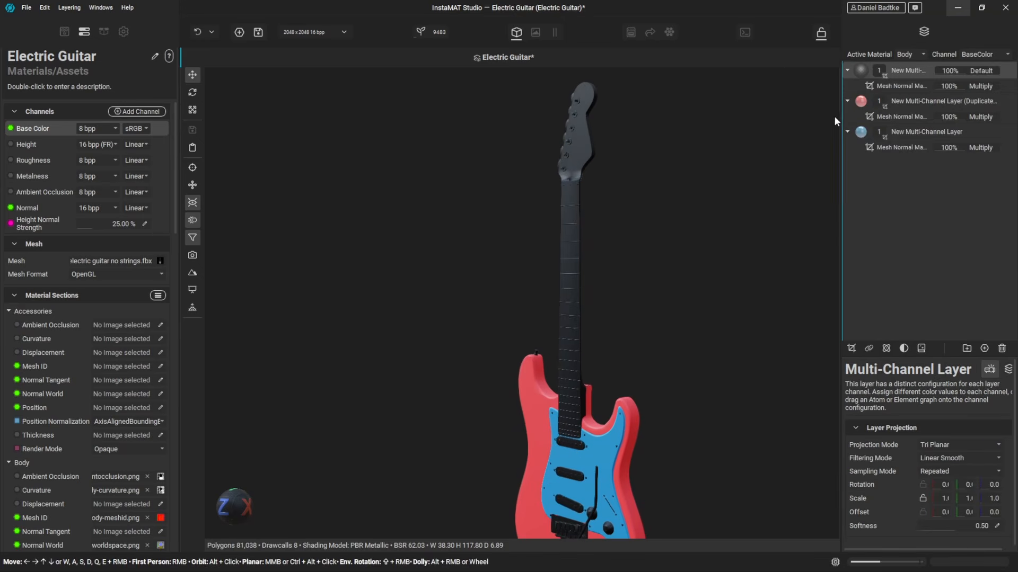
click(1010, 369)
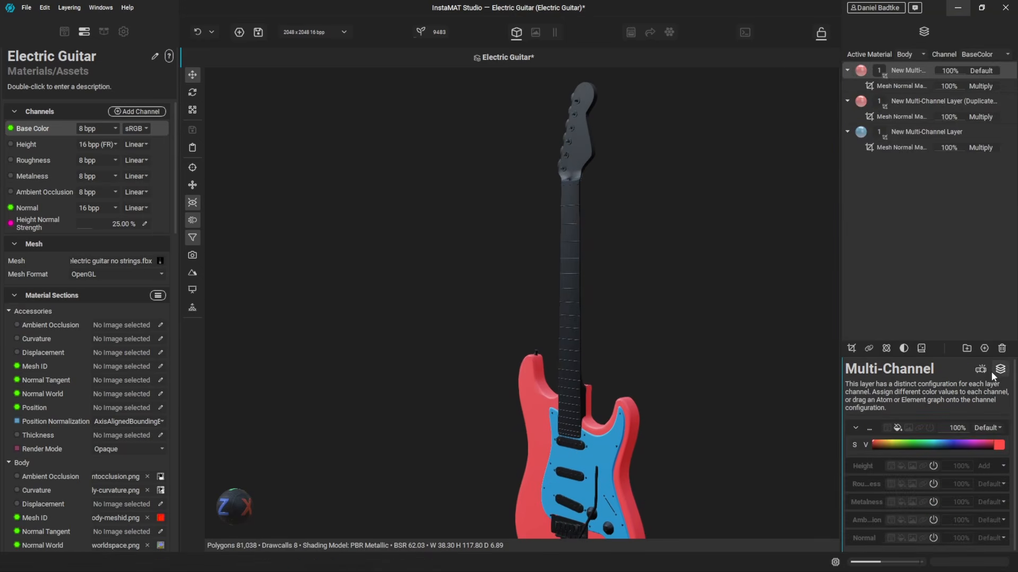
drag(898, 442, 894, 434)
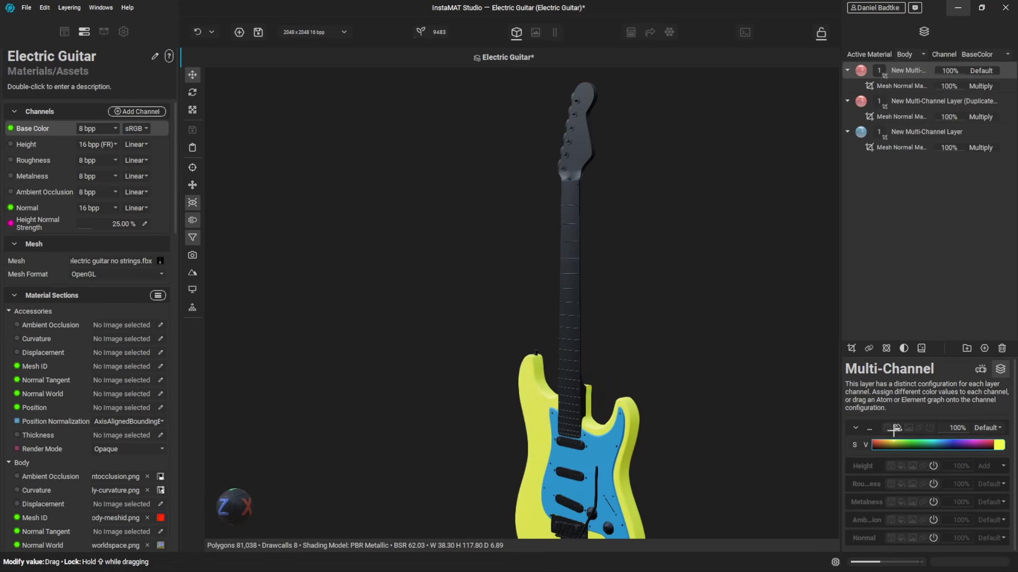
- Re-pick the yellow layer's Mesh Normal Mask with a single point on the fretboard
click(908, 85)
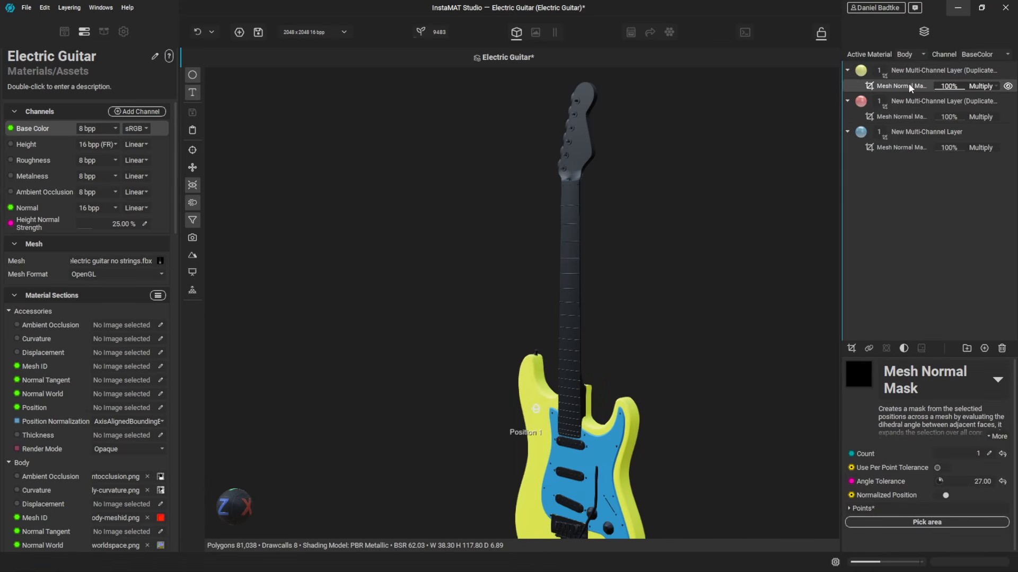
click(949, 524)
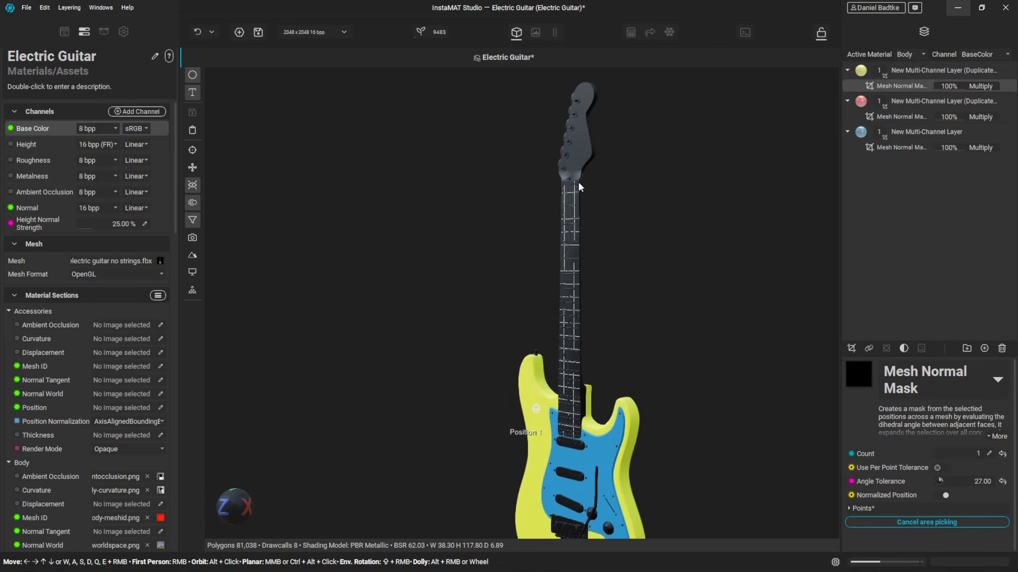
click(577, 214)
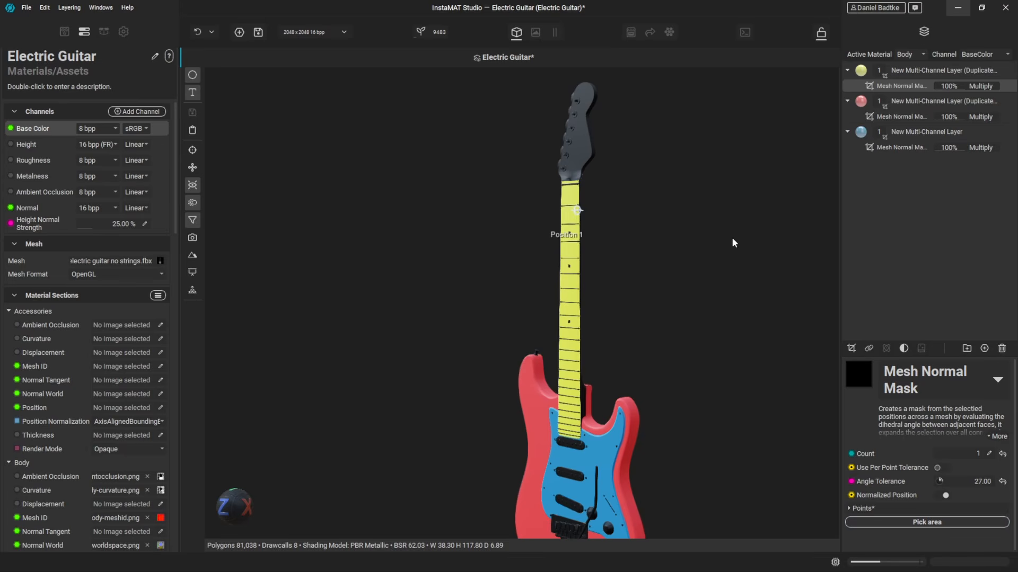
mouse_move(732, 239)
mouse_down()
mouse_move(695, 229)
mouse_move(725, 230)
mouse_up()
middle_drag(710, 213, 693, 276)
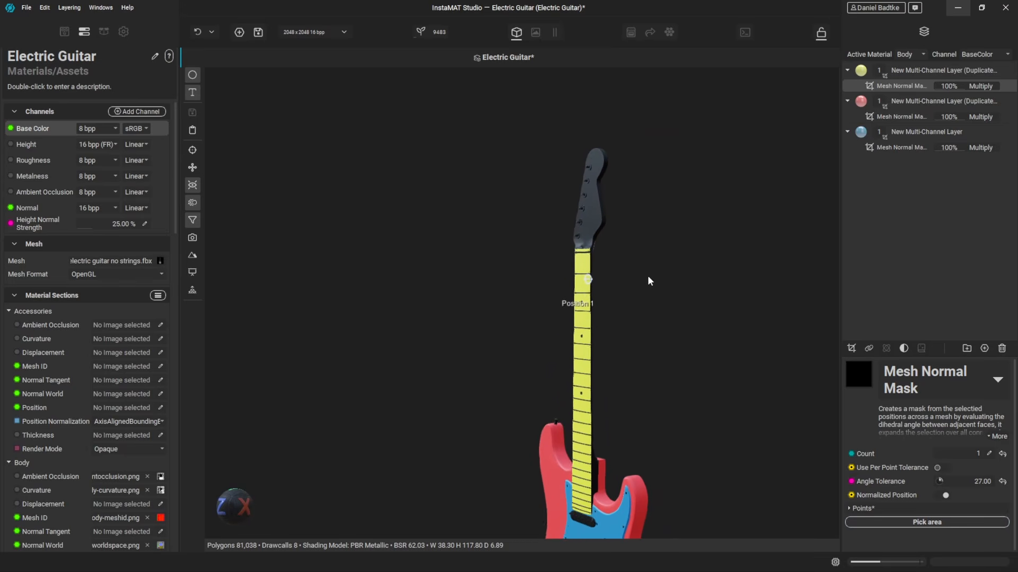
- Duplicate the yellow layer and change the copy's base color to green
scroll(620, 272, up, 6)
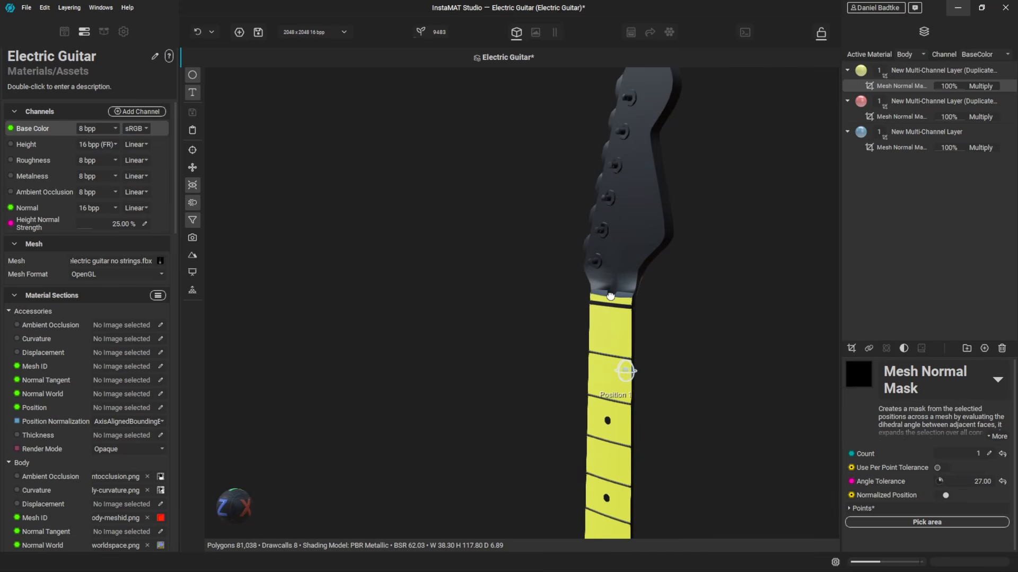
drag(611, 296, 607, 297)
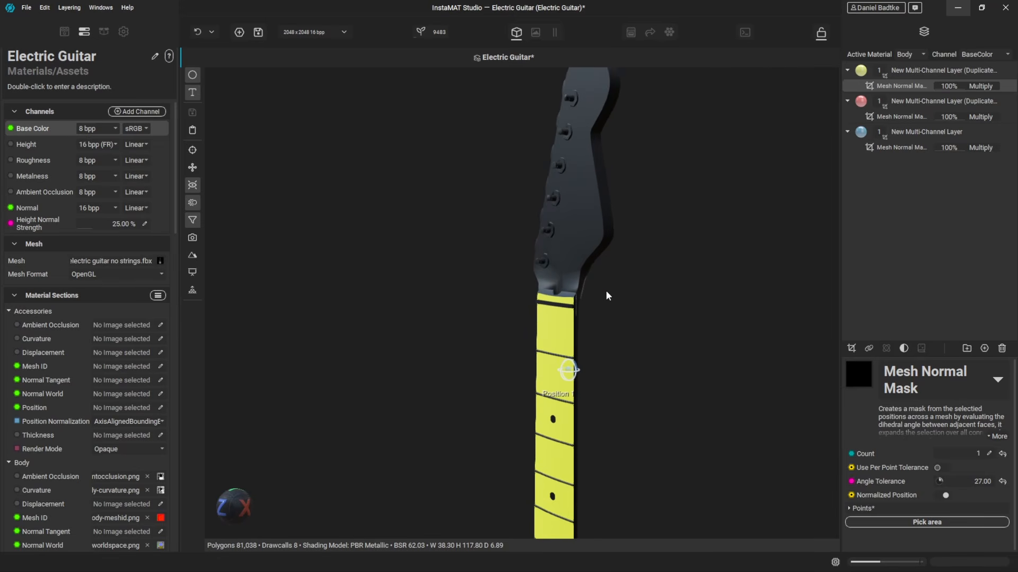
click(908, 69)
right_click(907, 69)
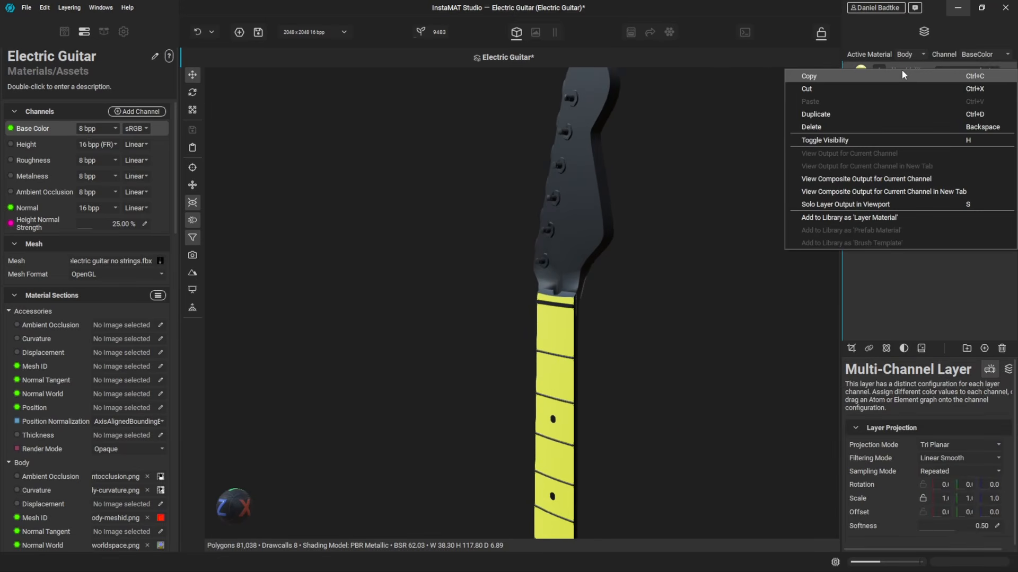
click(886, 115)
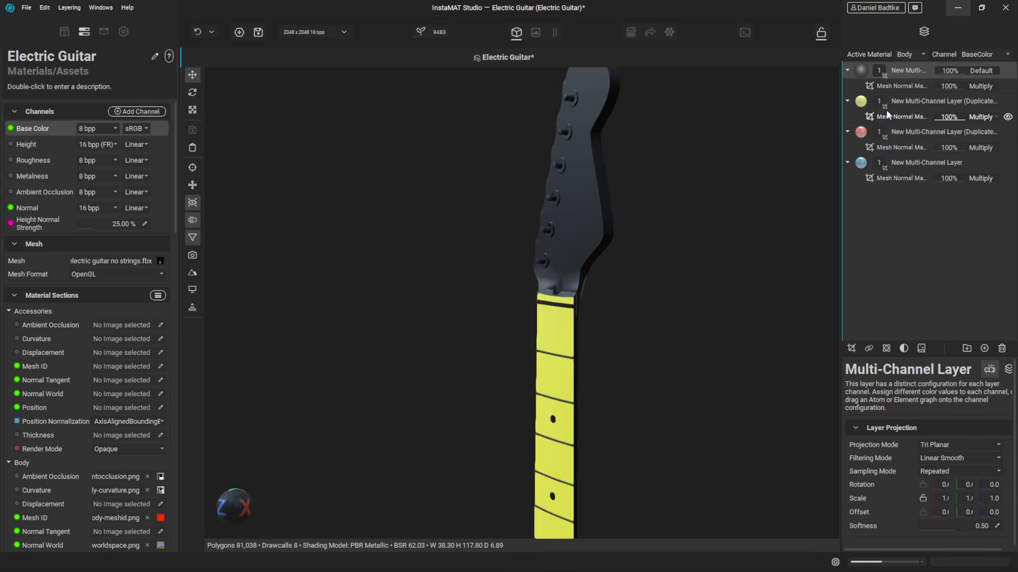
click(1007, 372)
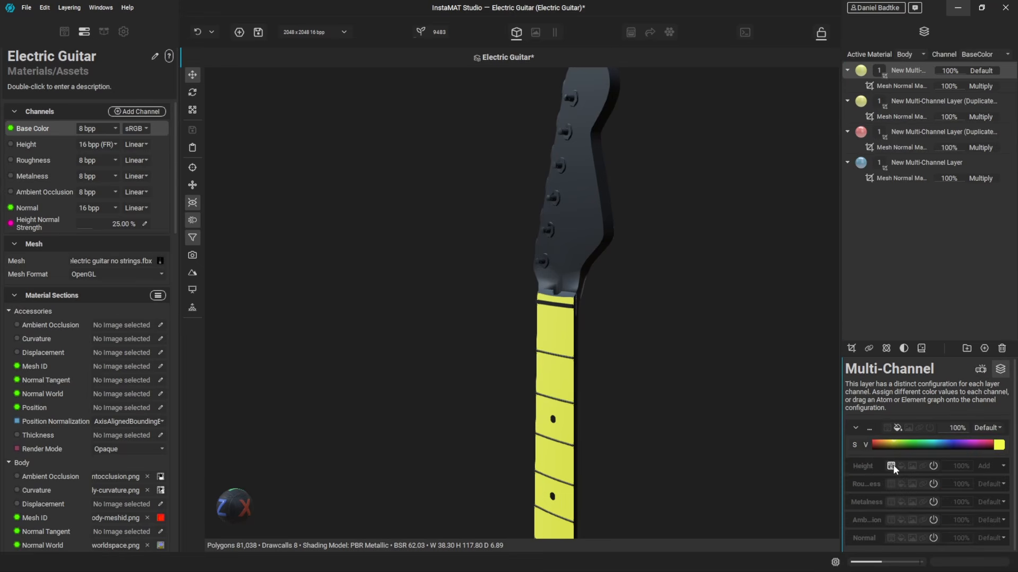
click(912, 445)
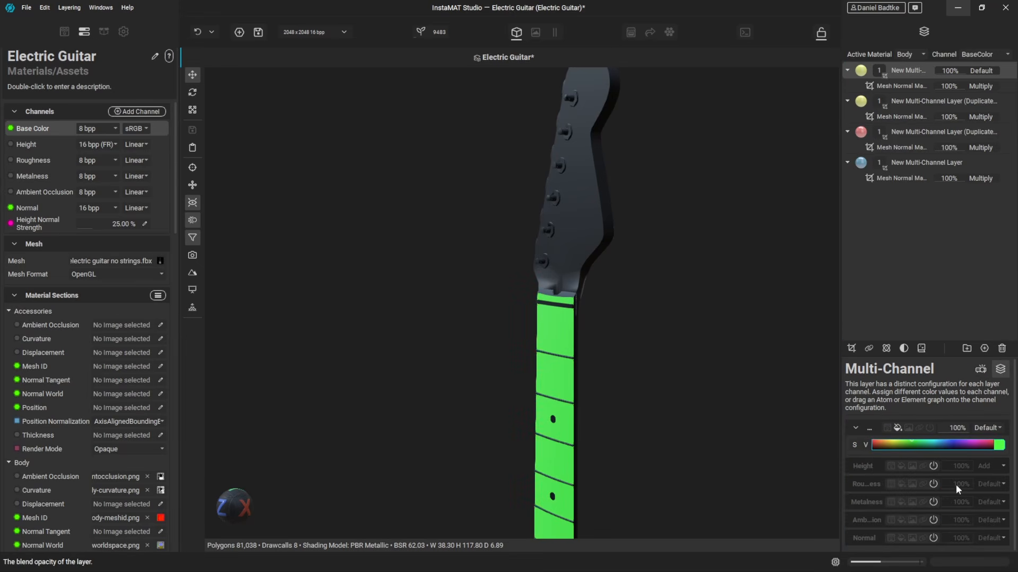
- Re-pick the green layer's Mesh Normal Mask with a single point on the headstock
click(901, 86)
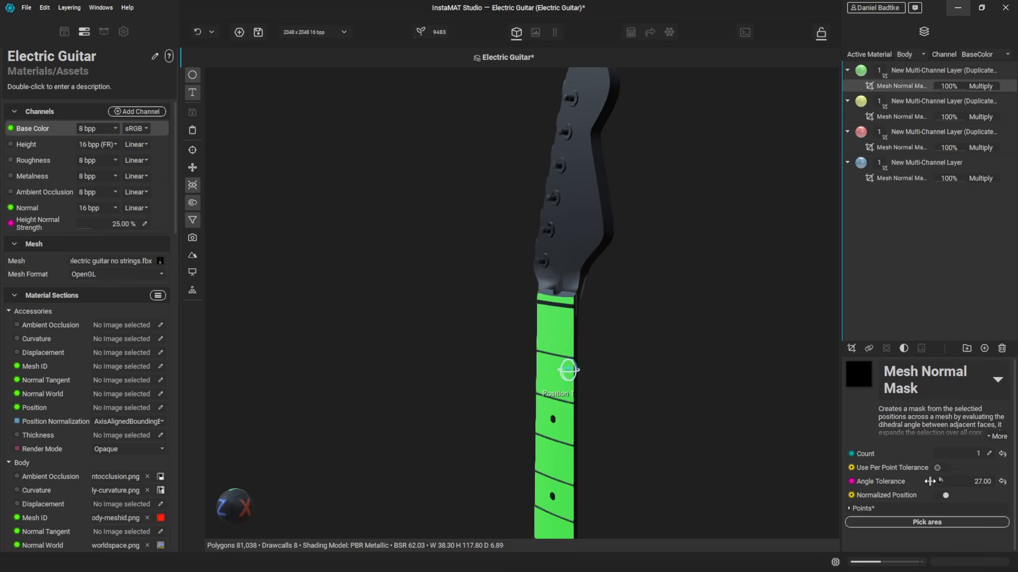
click(927, 523)
click(585, 210)
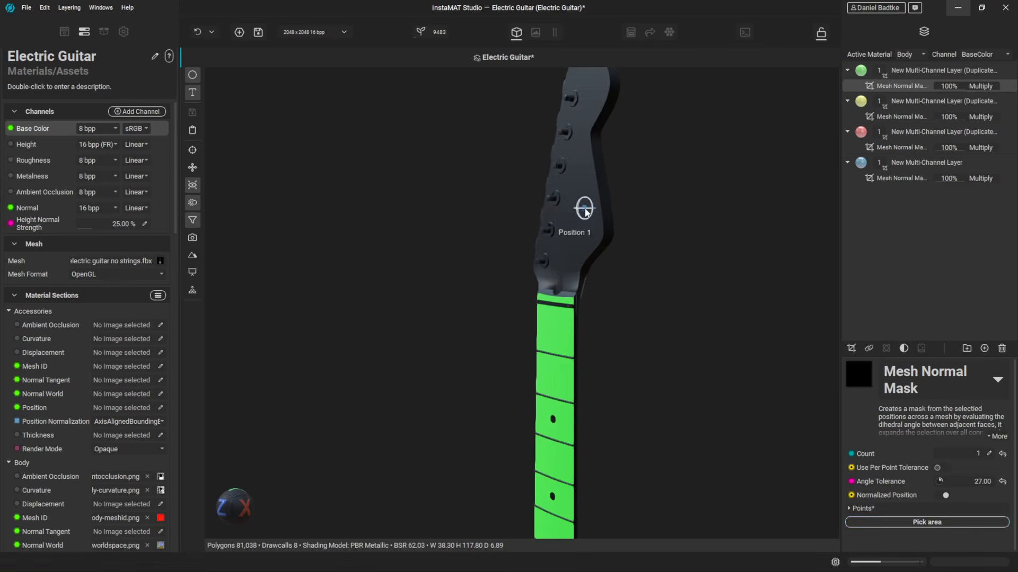
drag(640, 304, 582, 321)
key(f)
middle_drag(565, 178, 604, 371)
scroll(609, 298, up, 4)
scroll(557, 348, up, 5)
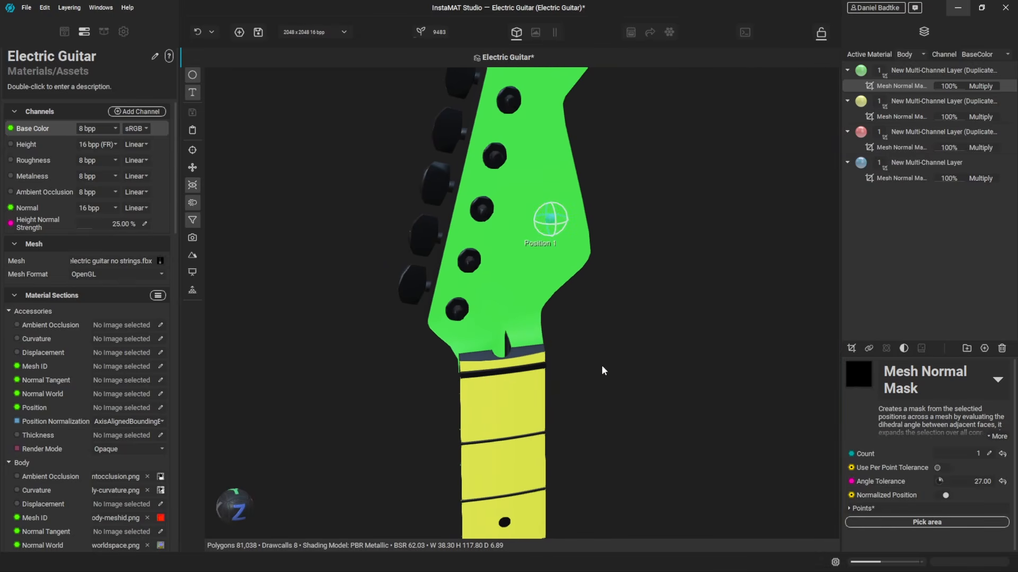
- Adjust the green layer Mesh Normal Mask's Angle Tolerance using its dial control
click(941, 481)
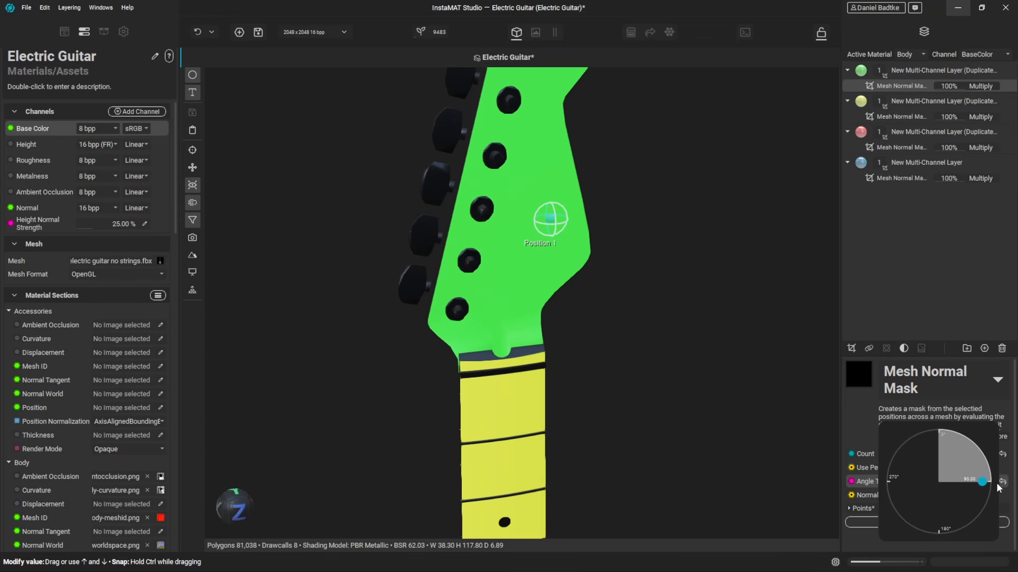
mouse_move(999, 487)
mouse_down()
mouse_move(1011, 469)
mouse_move(1015, 482)
mouse_up()
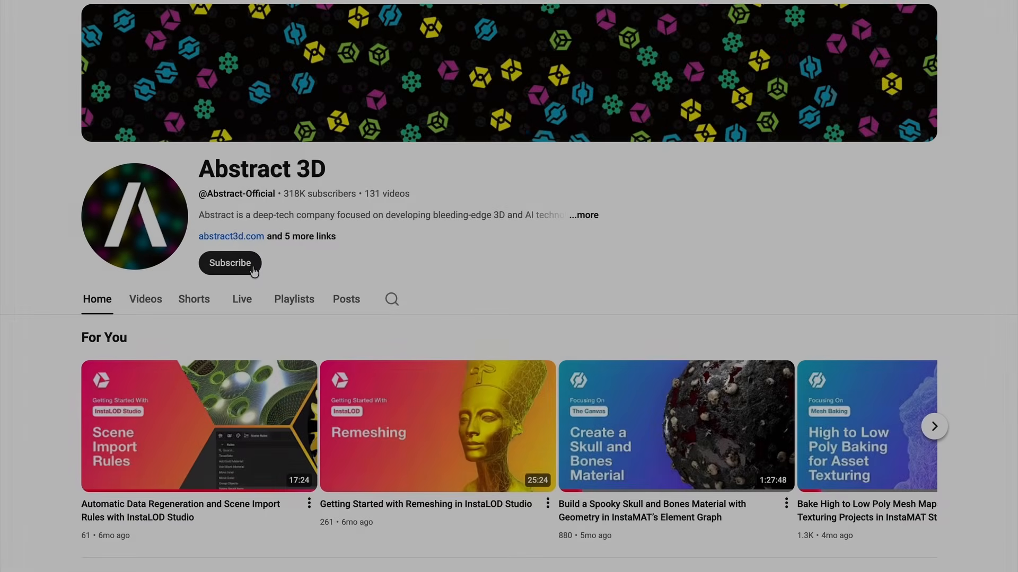
click(238, 263)
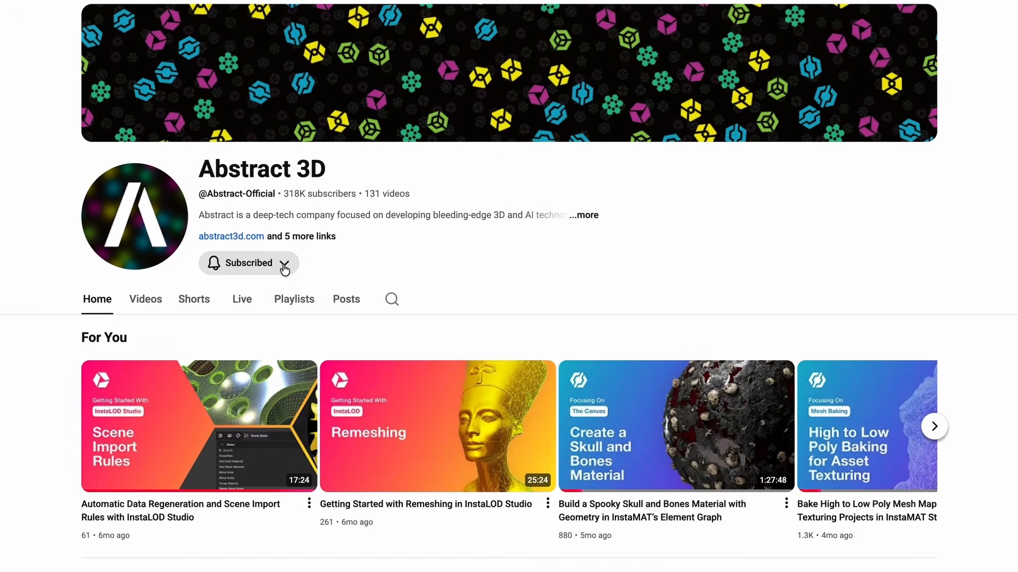
click(283, 263)
click(281, 295)
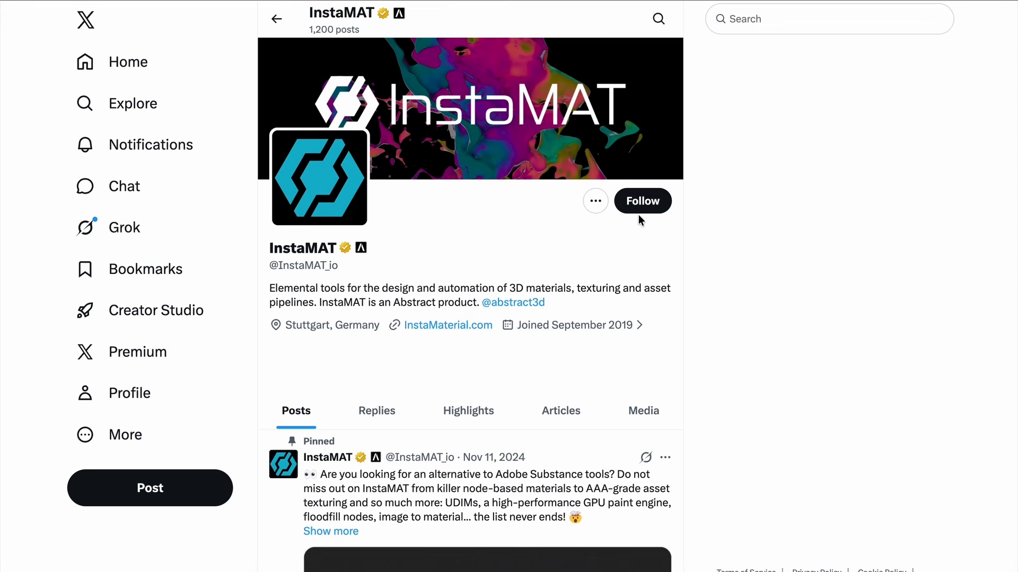
click(639, 215)
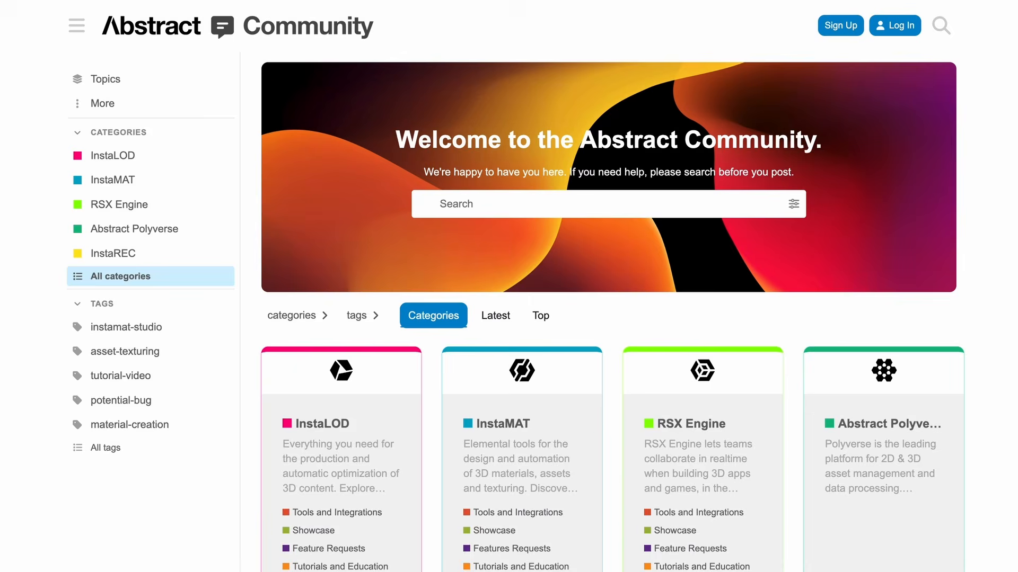
scroll(612, 312, down, 3)
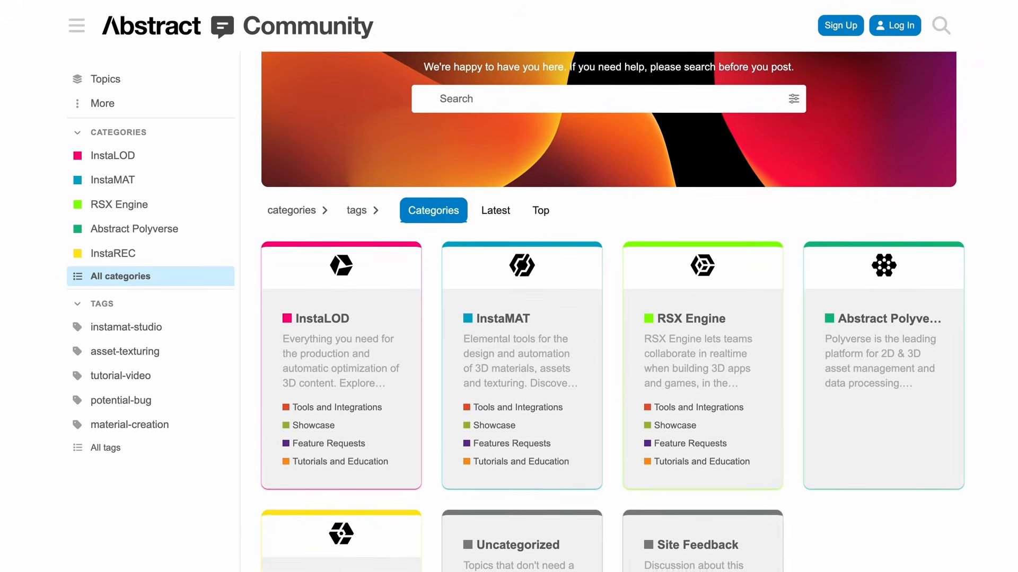
scroll(612, 312, down, 1)
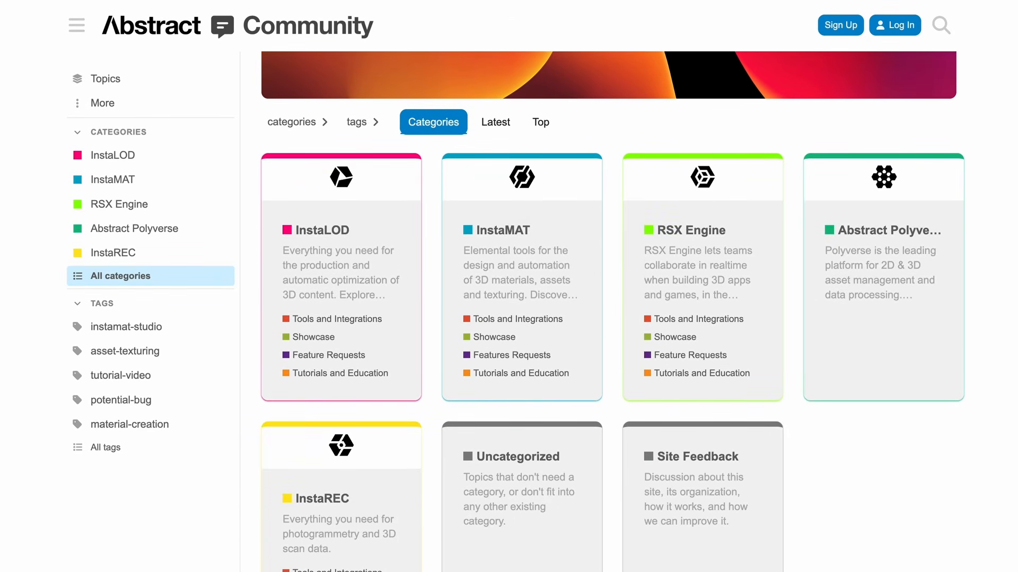